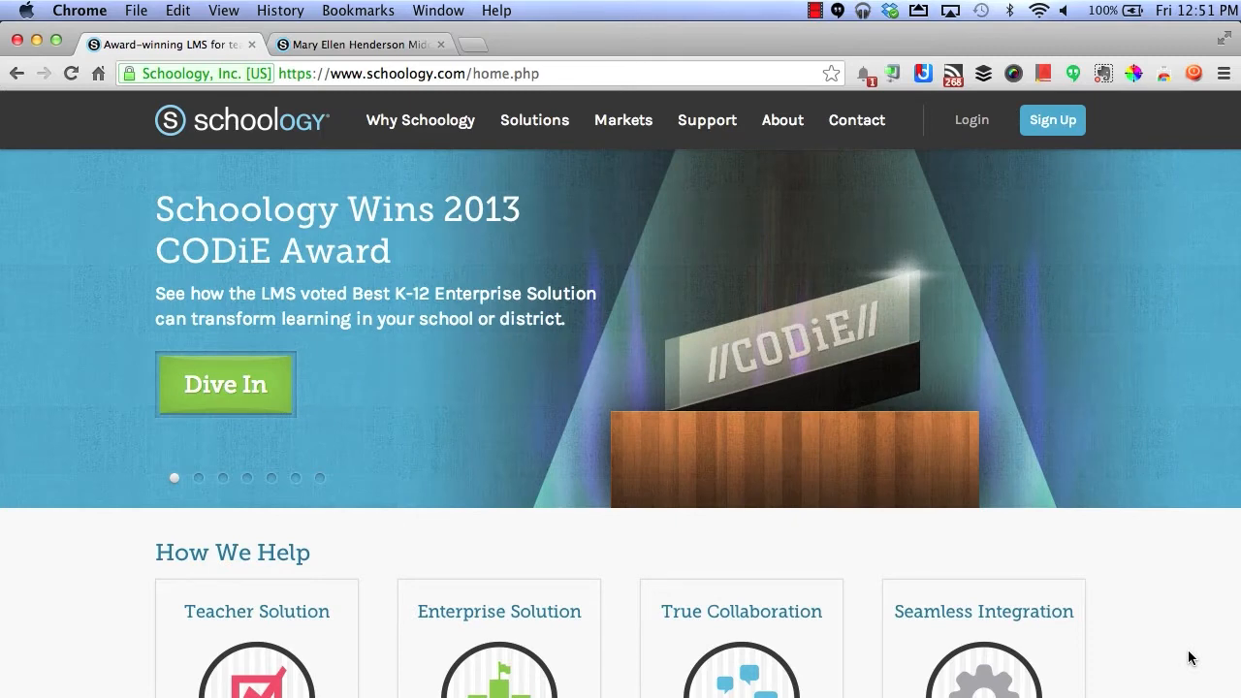
- Fill the Schoology sign-in form with the teacher's email address and account password
left_click(974, 126)
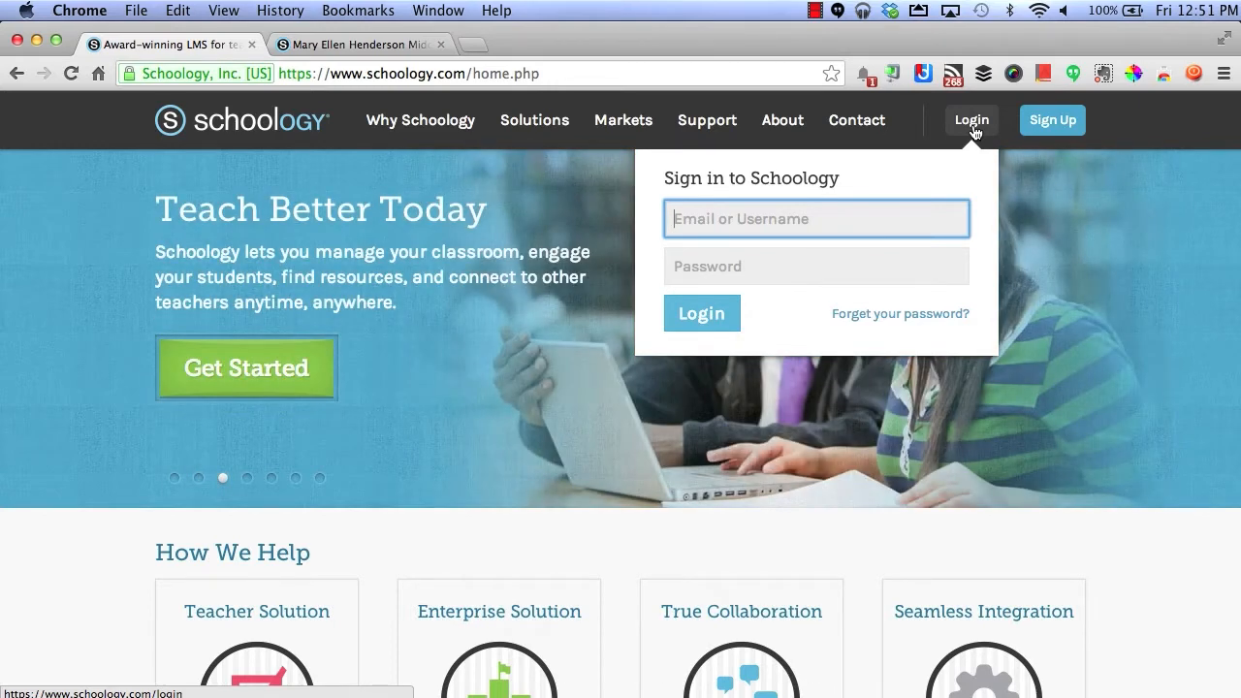
key("Tab")
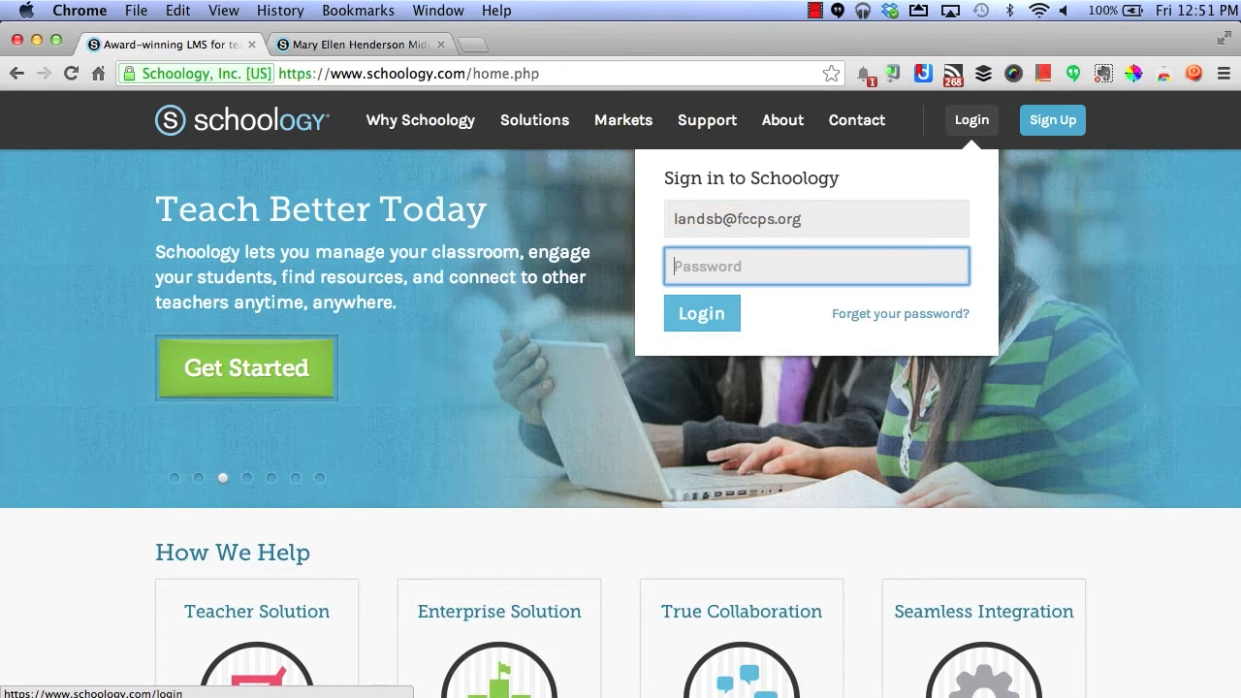
type("************")
- Sign in to Schoology and open the account options menu at top right
left_click(735, 317)
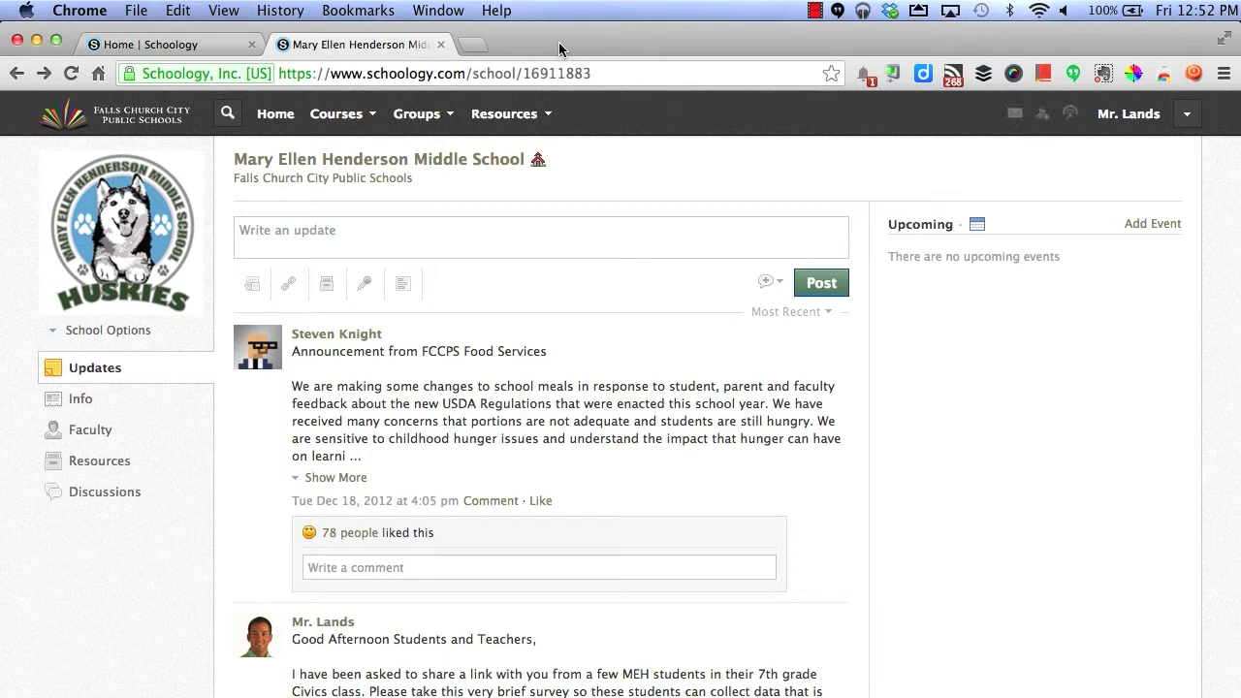
left_click(1183, 118)
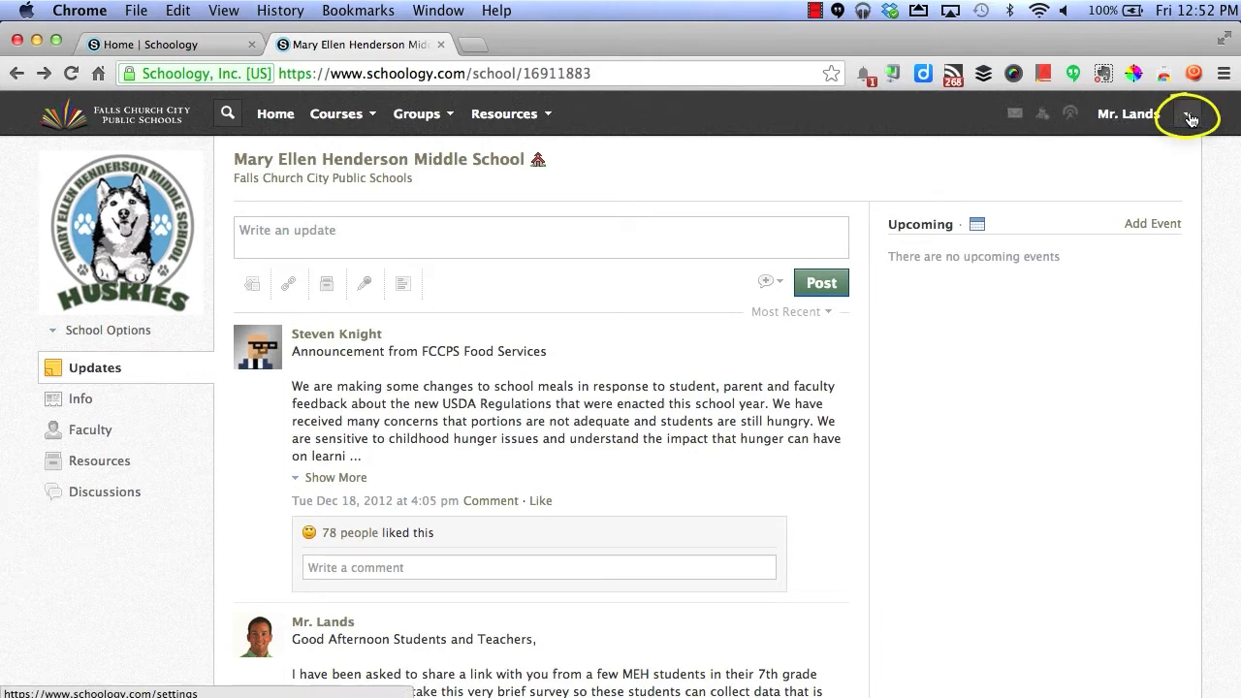
left_click(1190, 118)
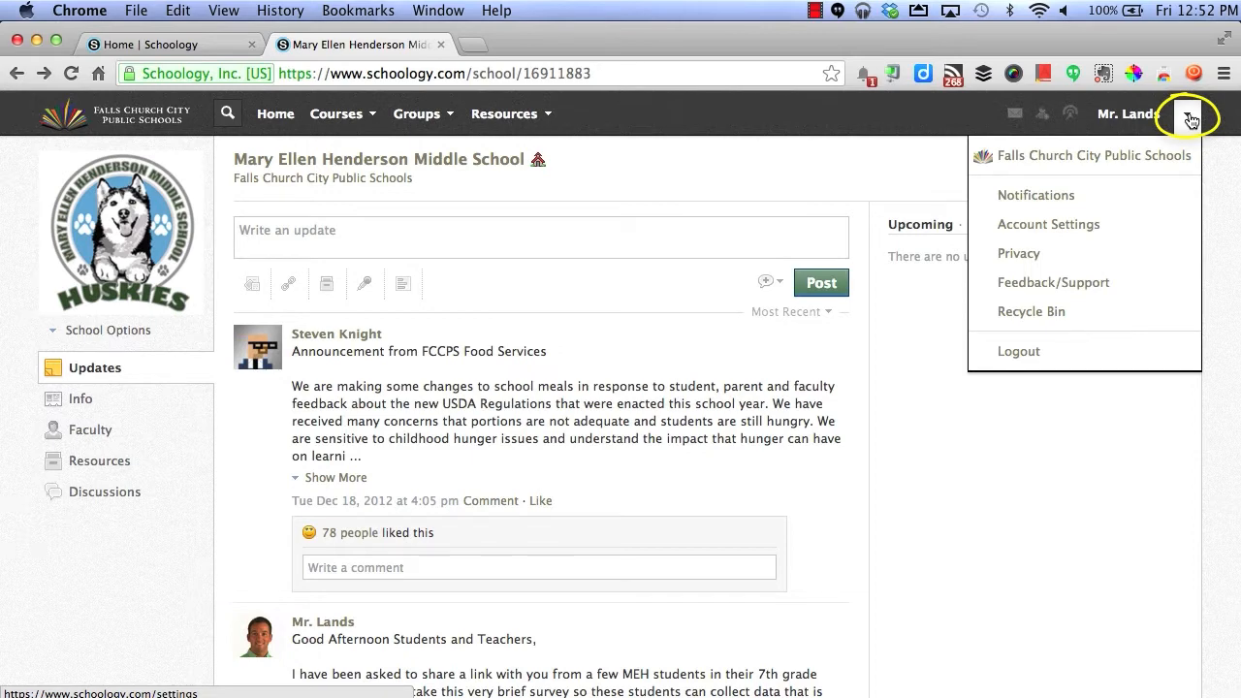
- Open Account Settings, review the Account Info page, and save the changes
left_click(1081, 225)
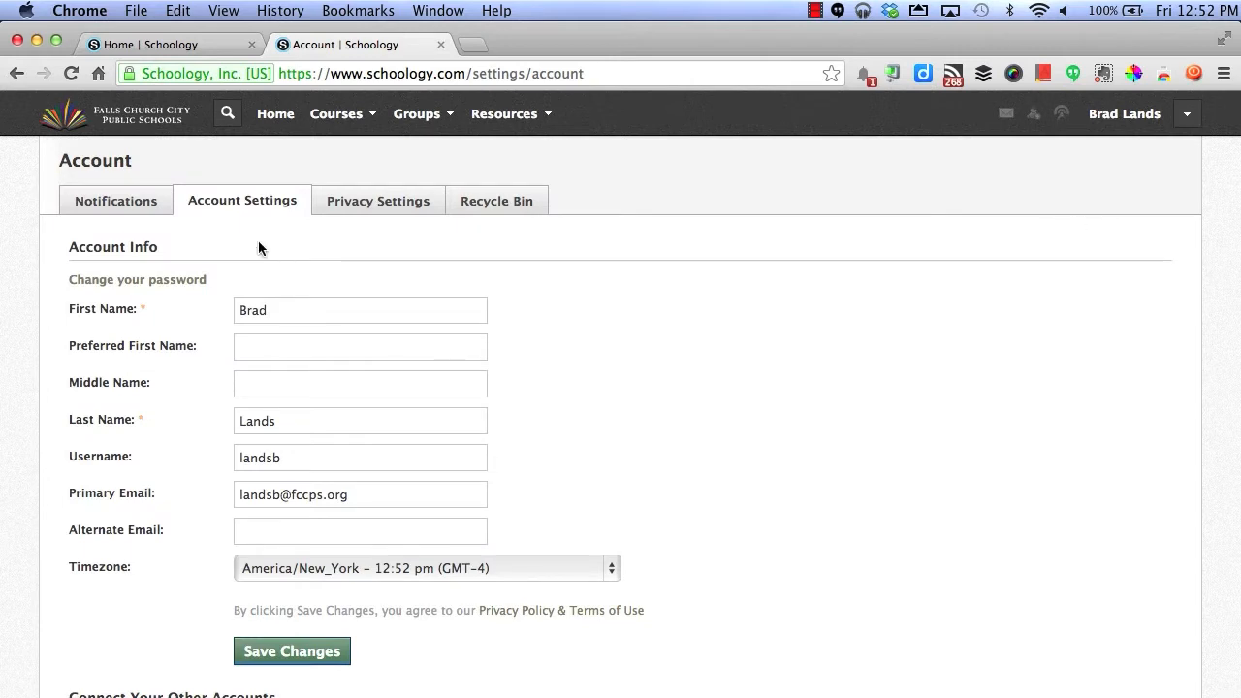
scroll(316, 390, "down", 3)
scroll(316, 391, "down", 6)
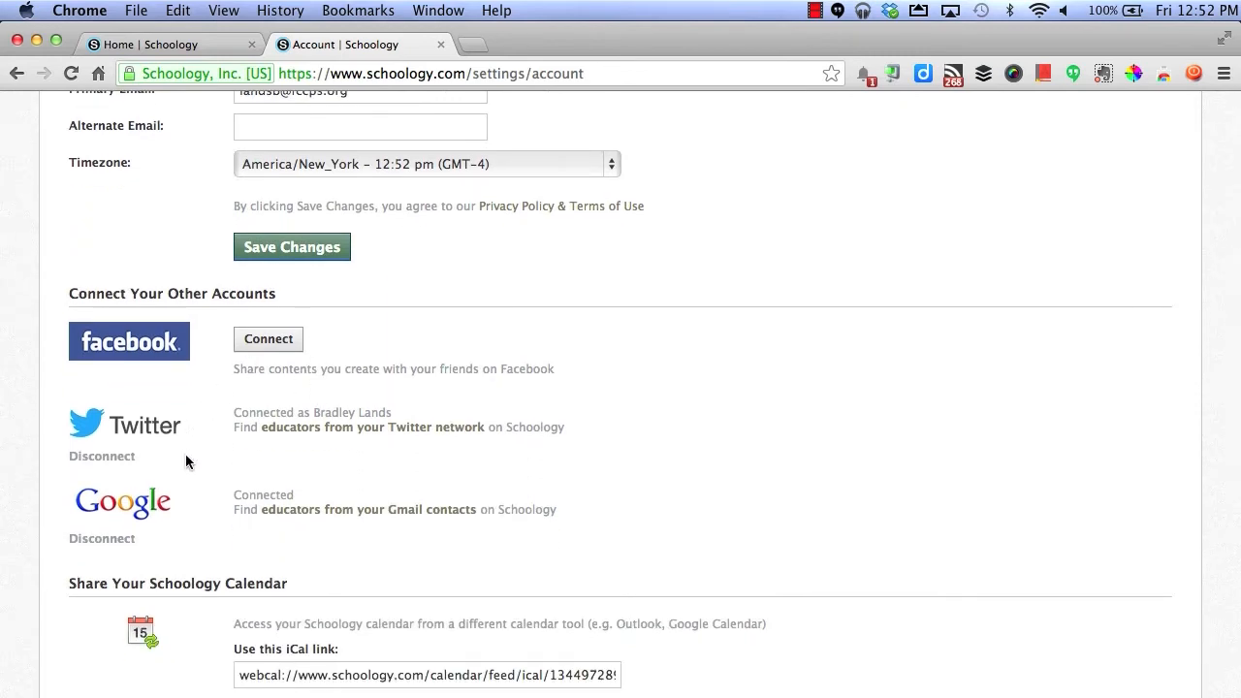
scroll(174, 490, "down", 5)
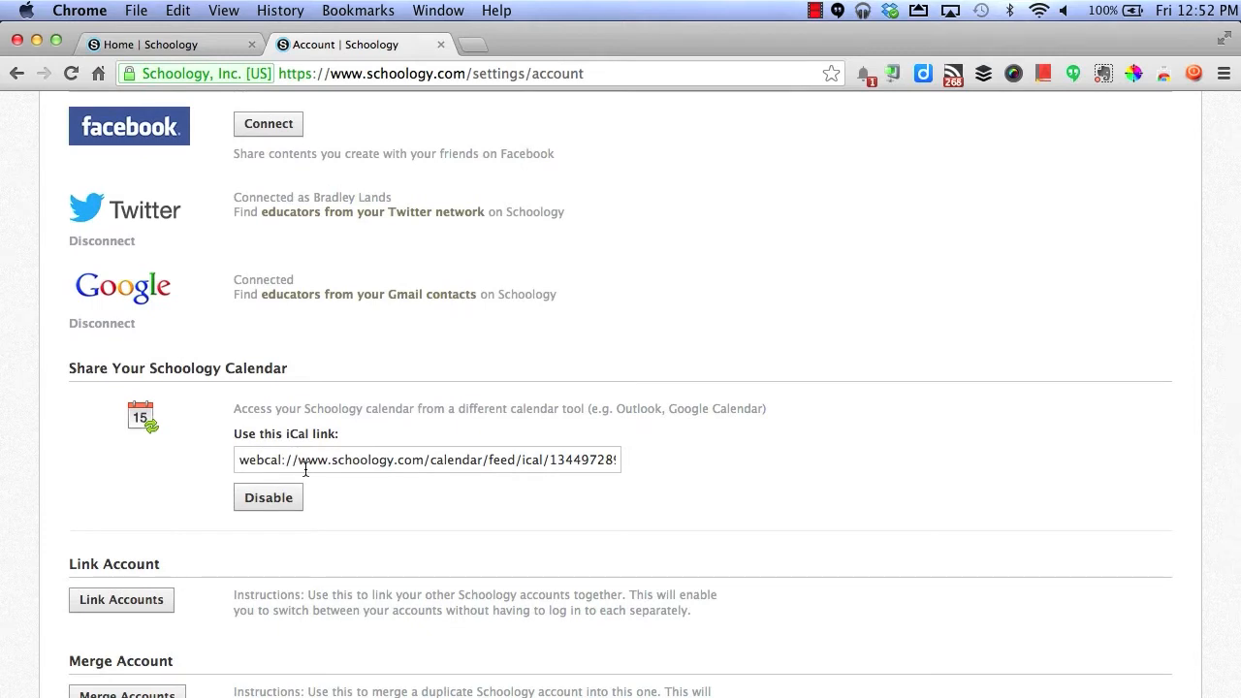
scroll(305, 469, "down", 8)
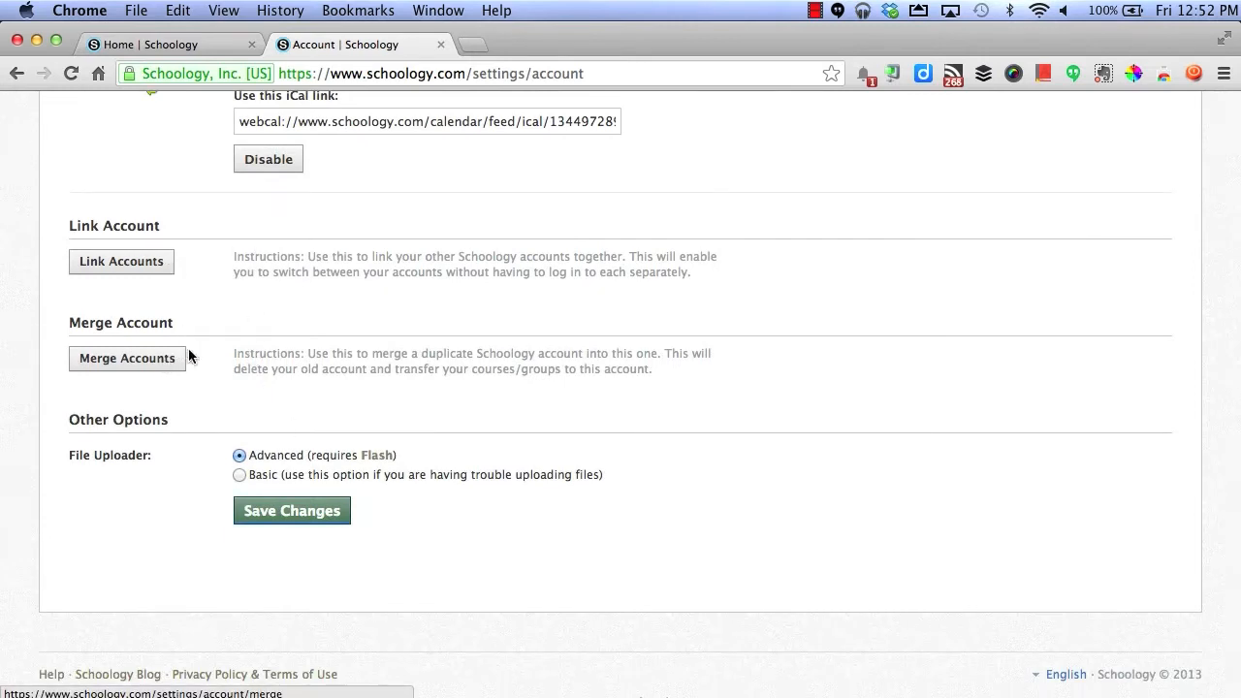
left_click(292, 512)
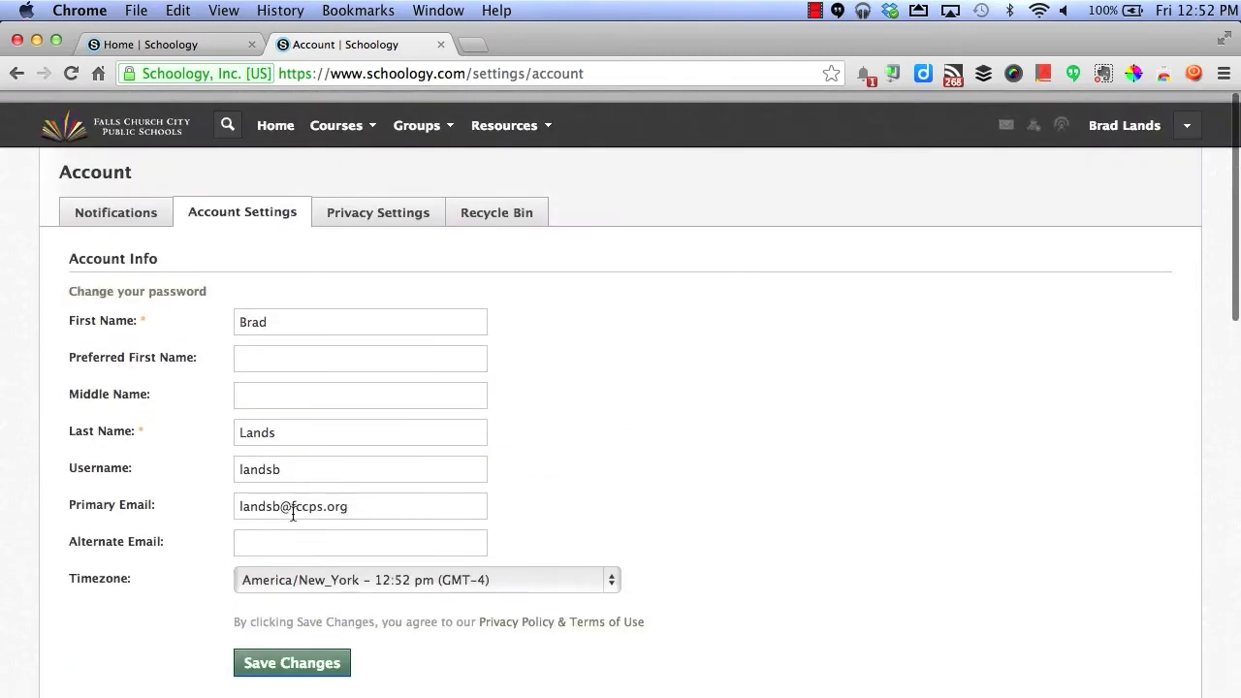
- Save the notification preferences on the Notifications tab, then bring up the Courses menu
left_click(116, 203)
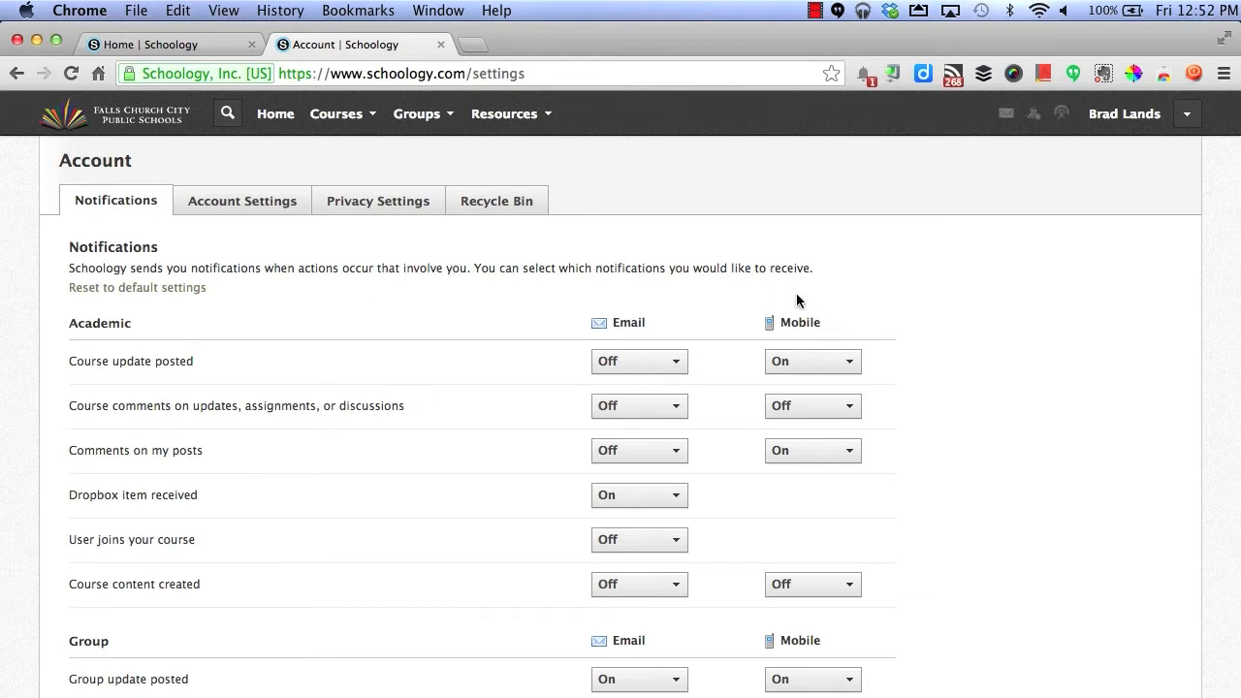
scroll(958, 435, "down", 5)
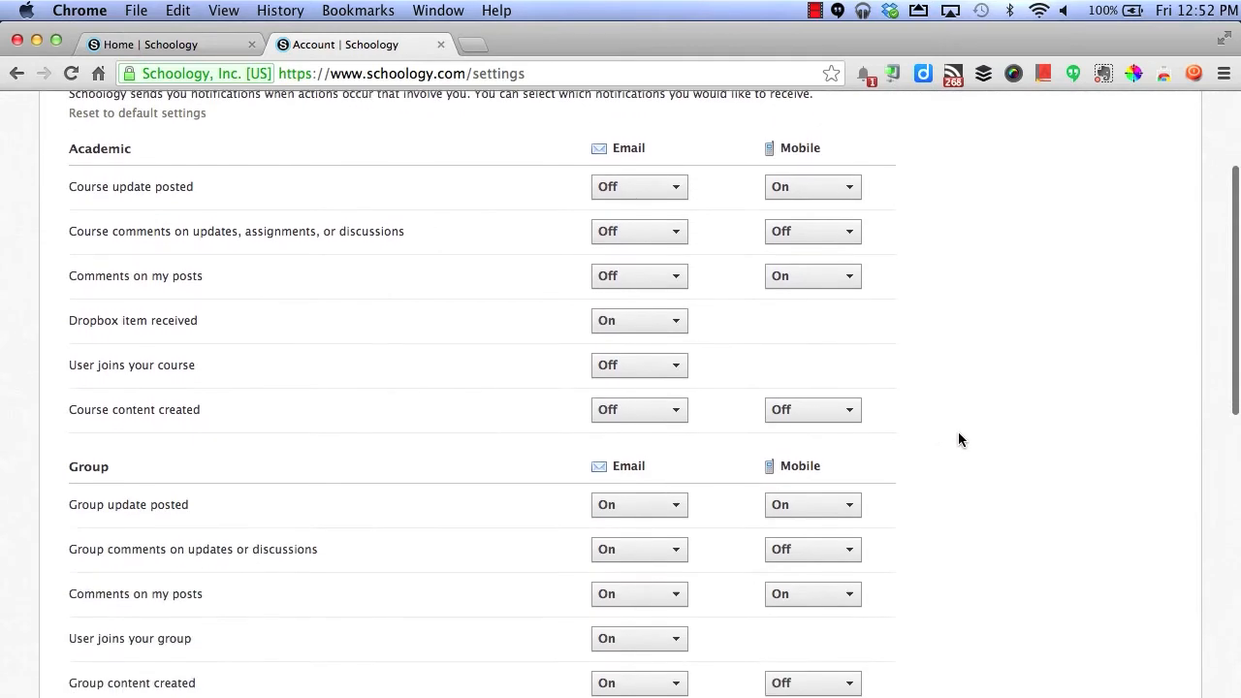
scroll(957, 439, "down", 5)
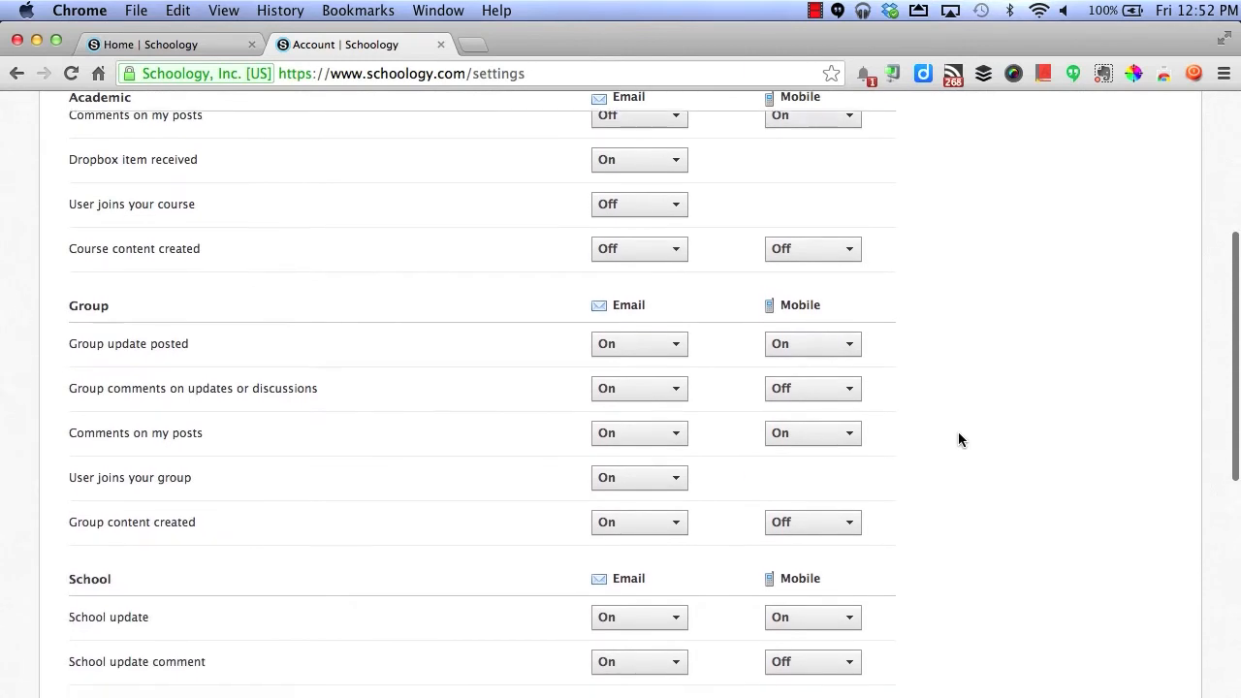
scroll(958, 440, "down", 10)
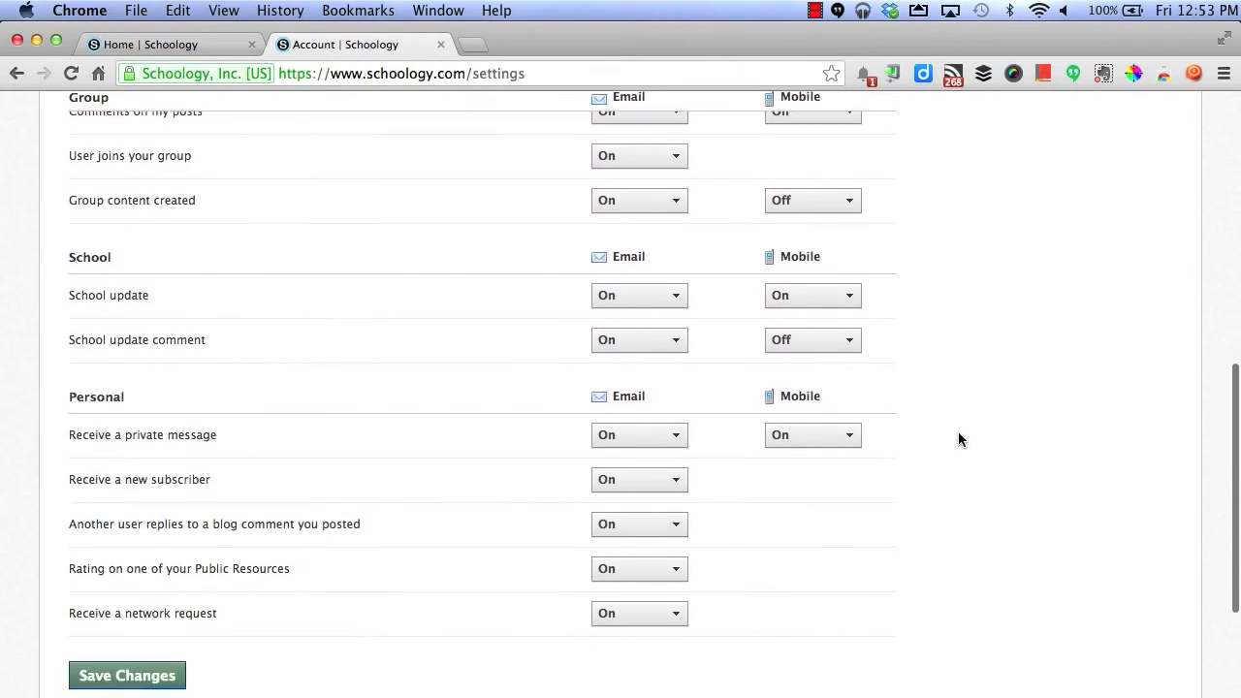
scroll(958, 439, "down", 1)
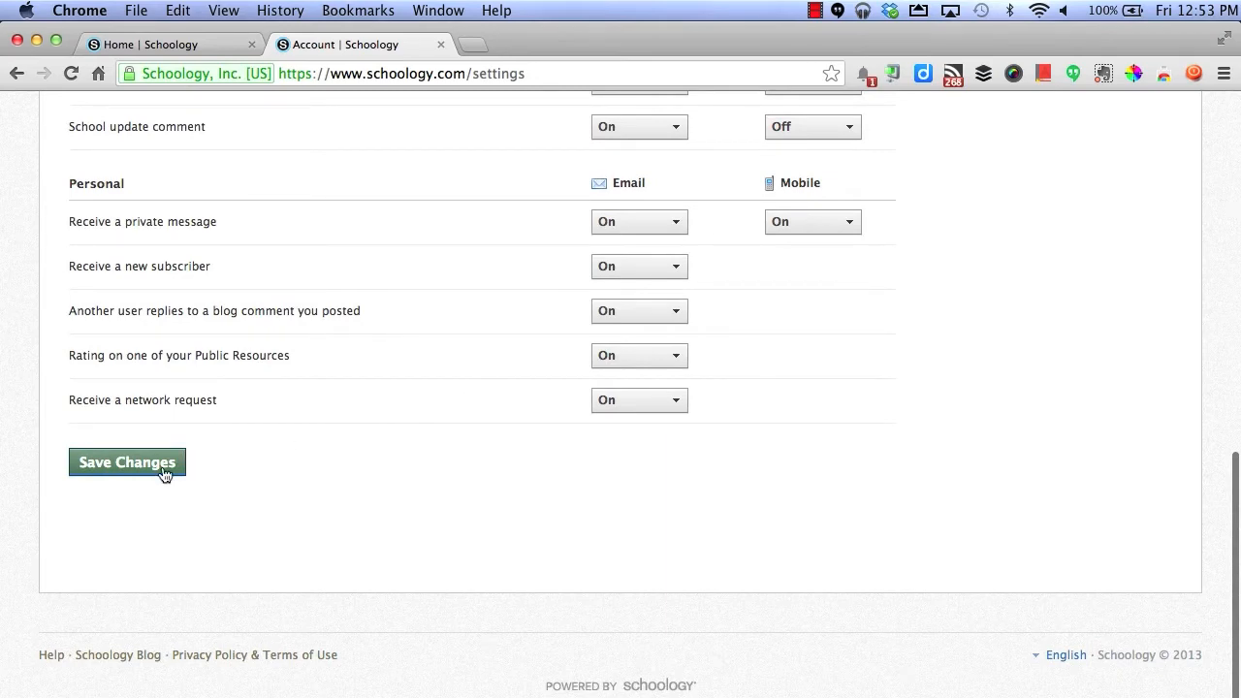
left_click(127, 462)
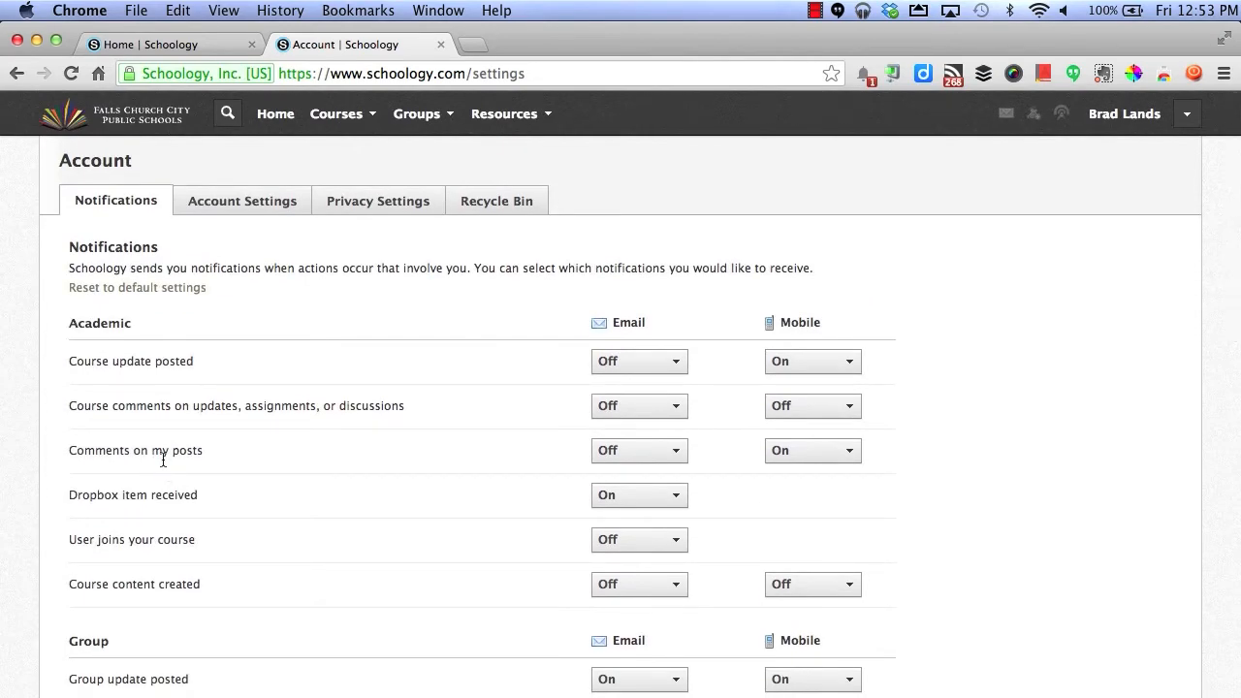
left_click(320, 116)
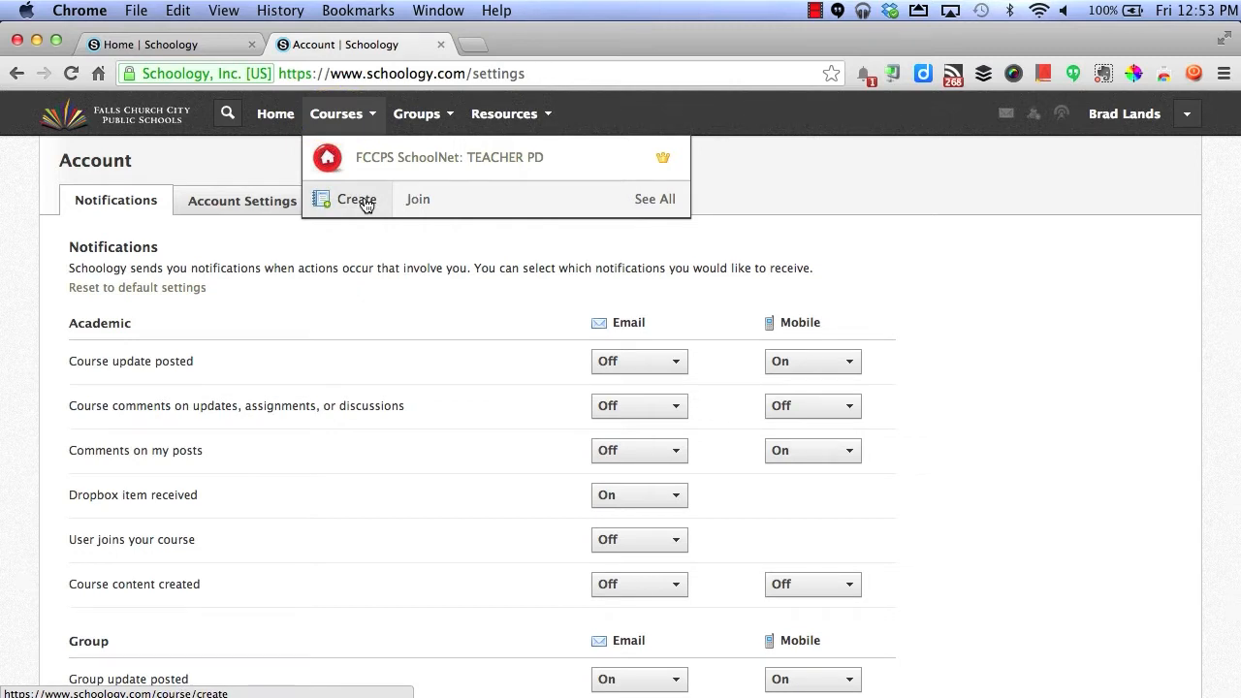
- List all courses and show the archived ones, like FLEX for Tech and Science 6 Carl
left_click(646, 200)
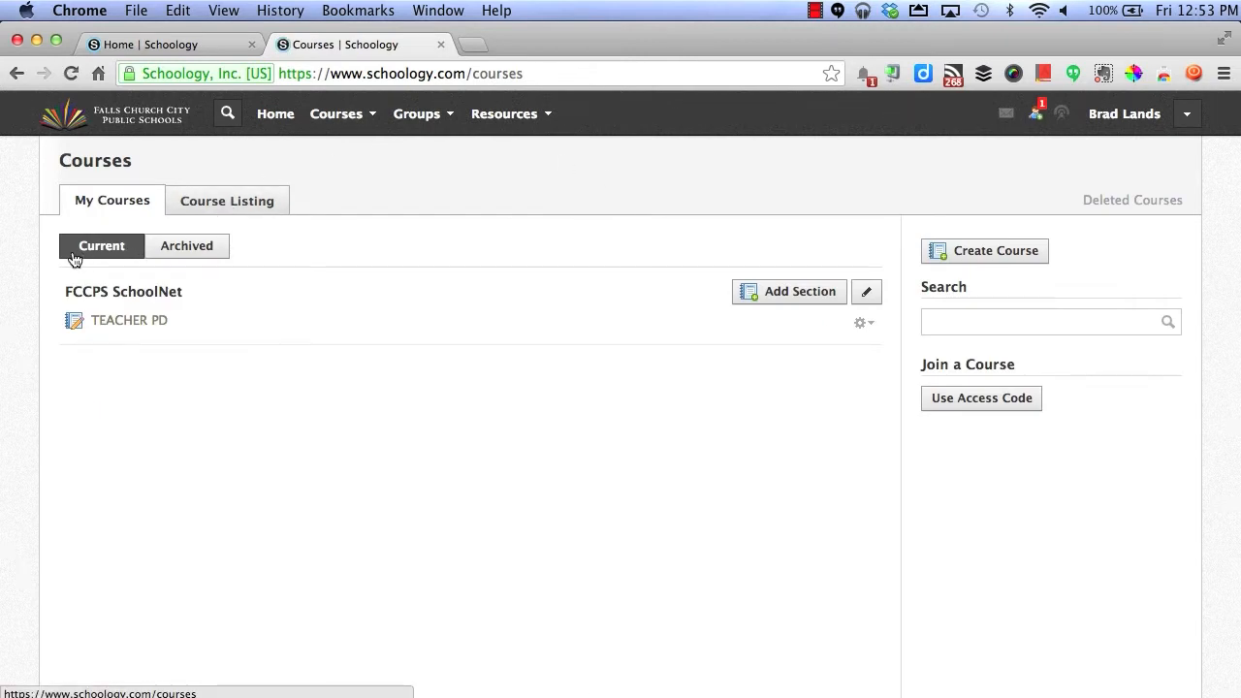
left_click(188, 254)
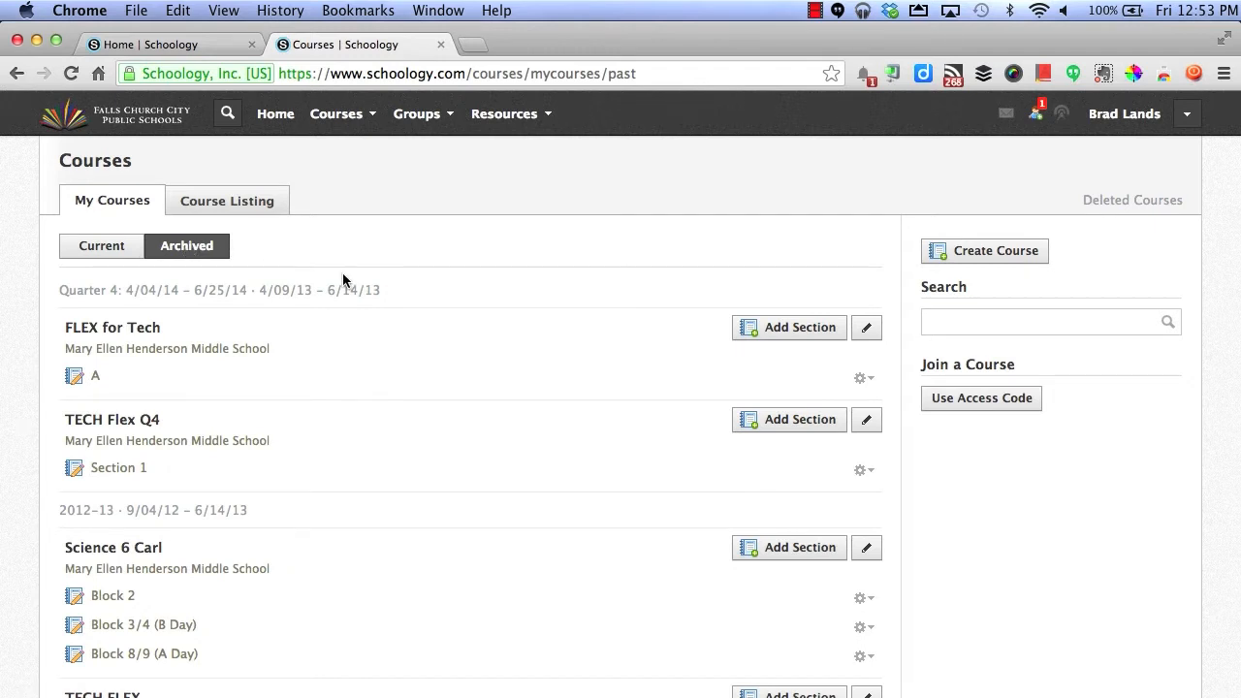
scroll(343, 279, "down", 3)
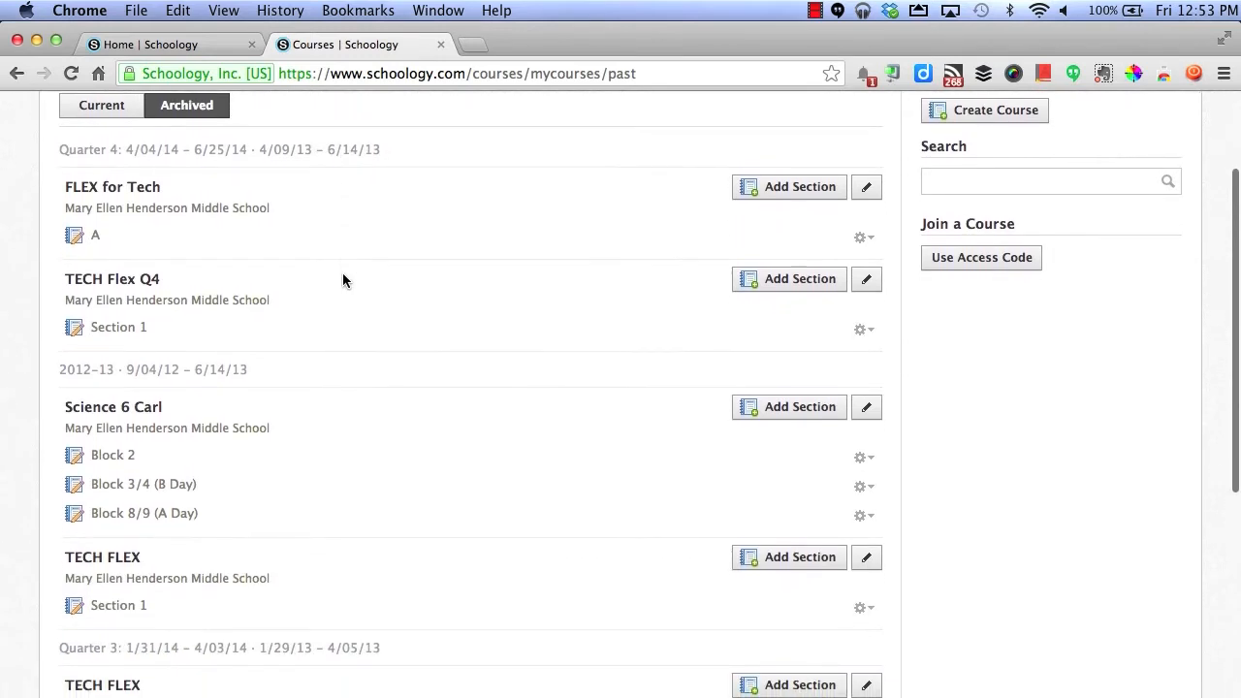
scroll(342, 280, "down", 5)
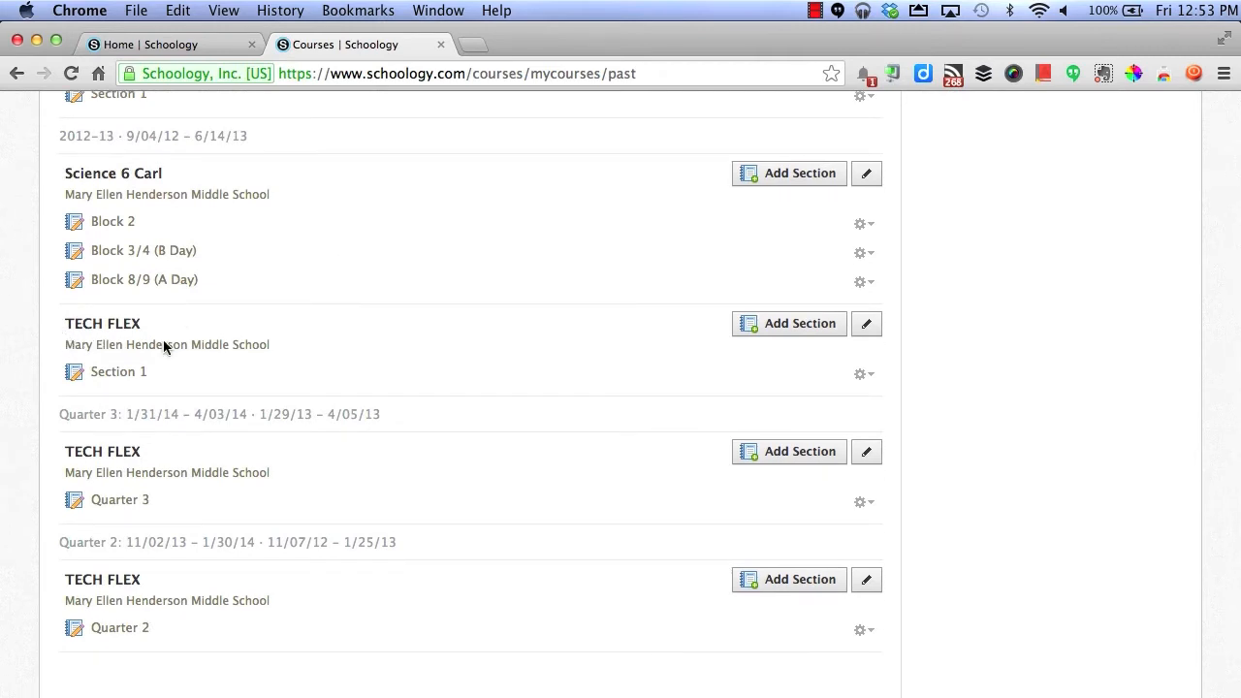
left_click(863, 375)
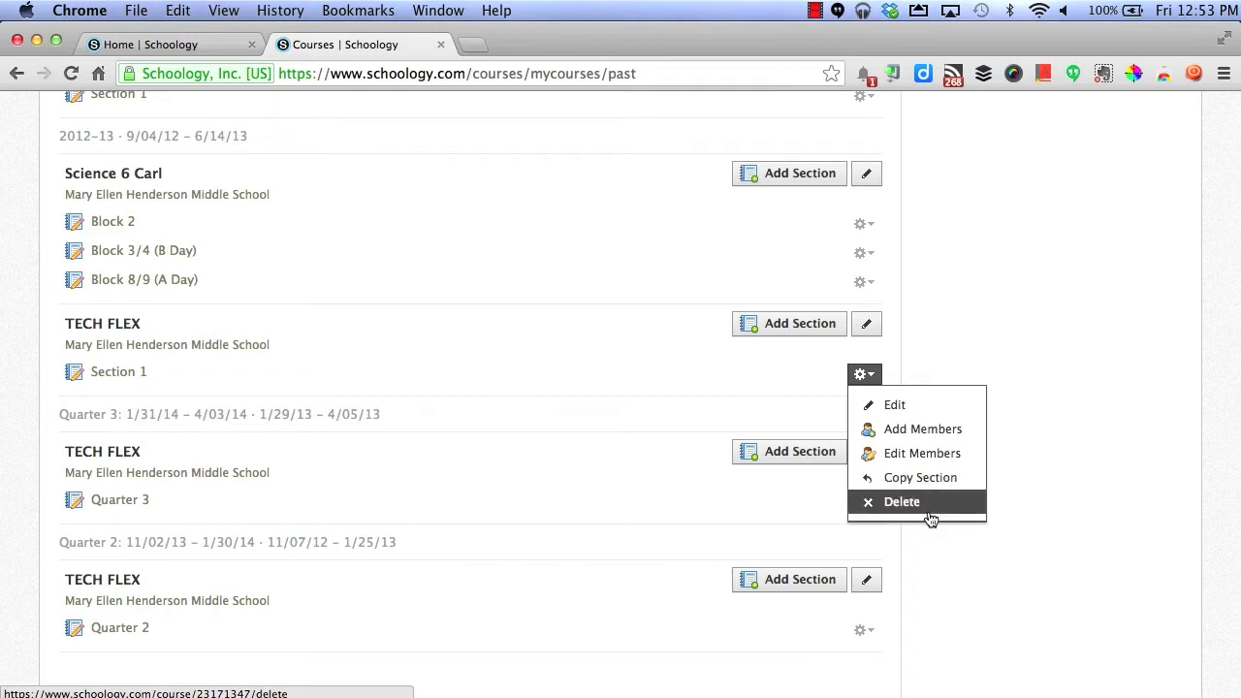
left_click(801, 325)
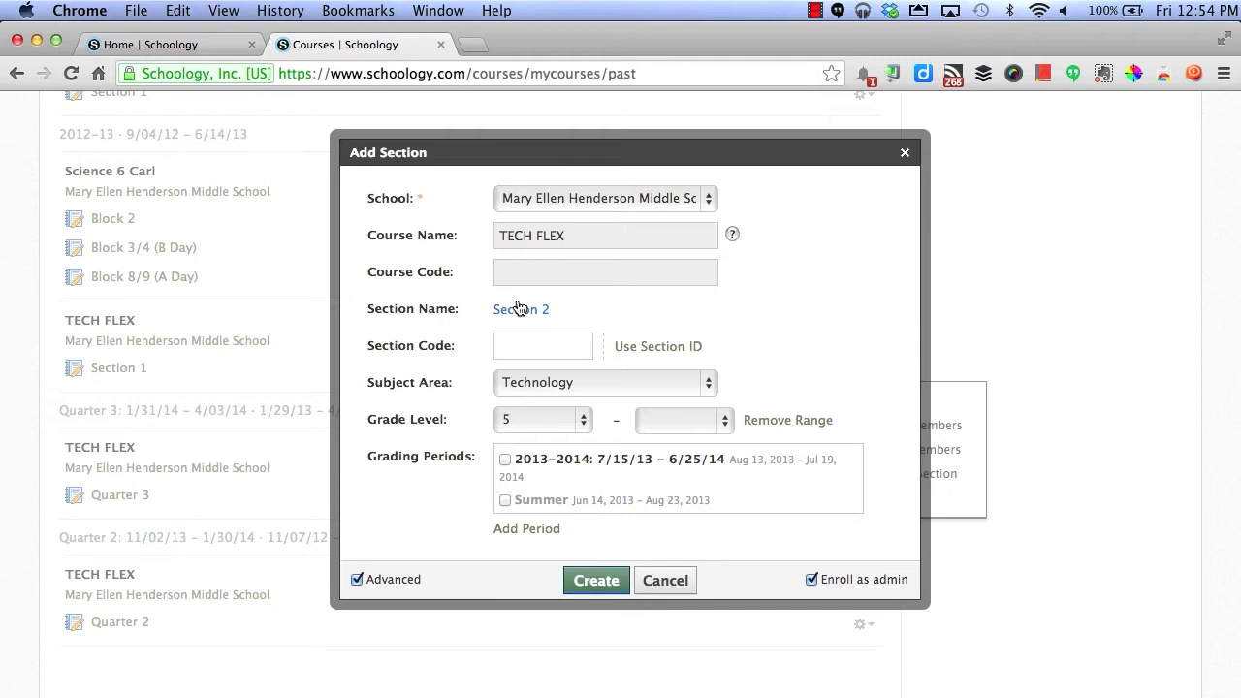
left_click(667, 582)
scroll(547, 275, "up", 5)
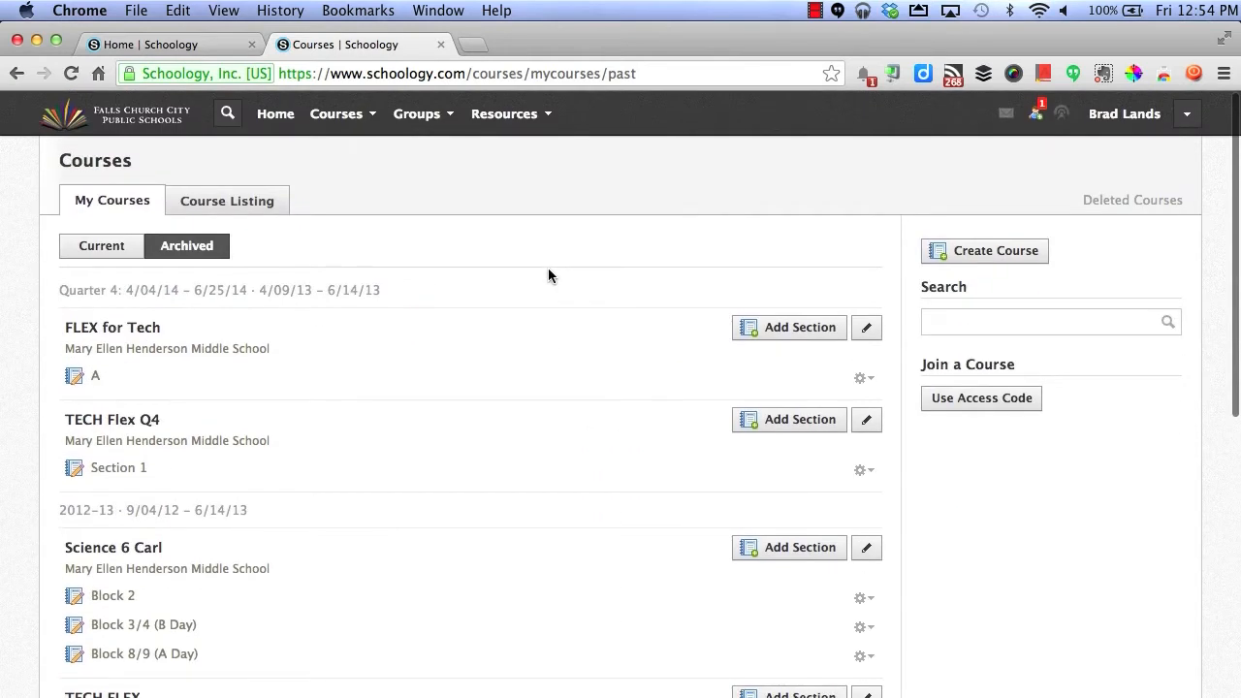
- Open the Join a Course access-code form, cancel without joining, and reopen the Courses menu
left_click(356, 117)
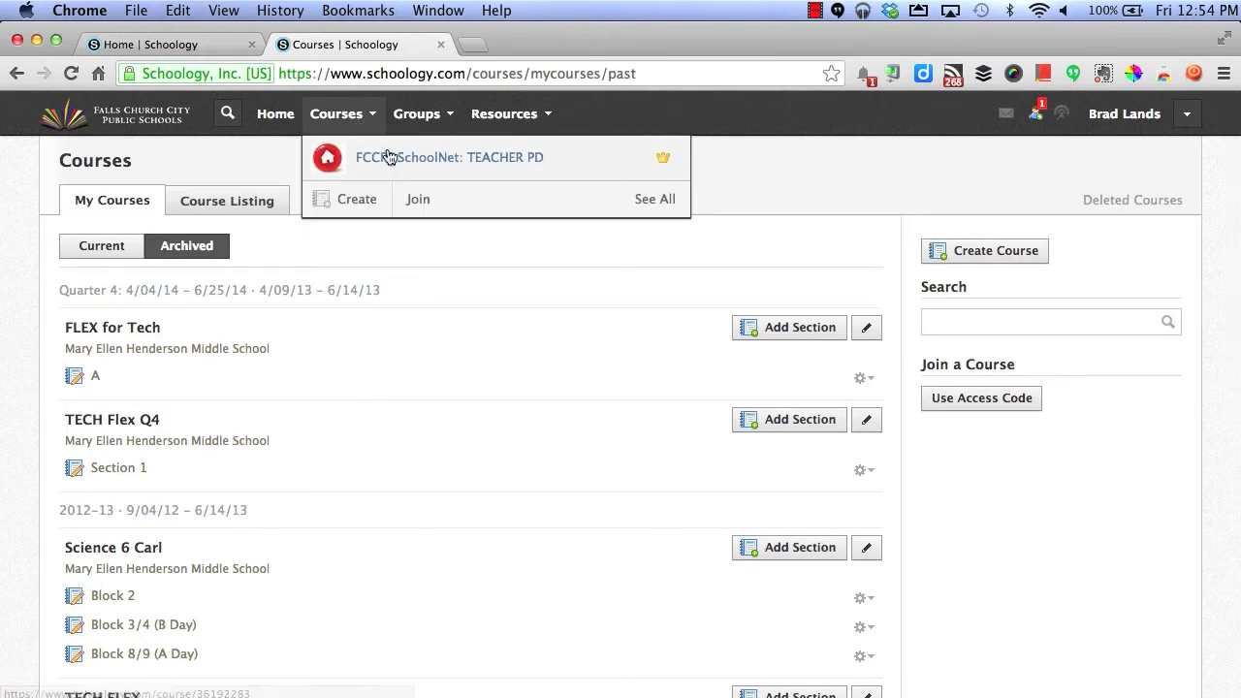
left_click(415, 198)
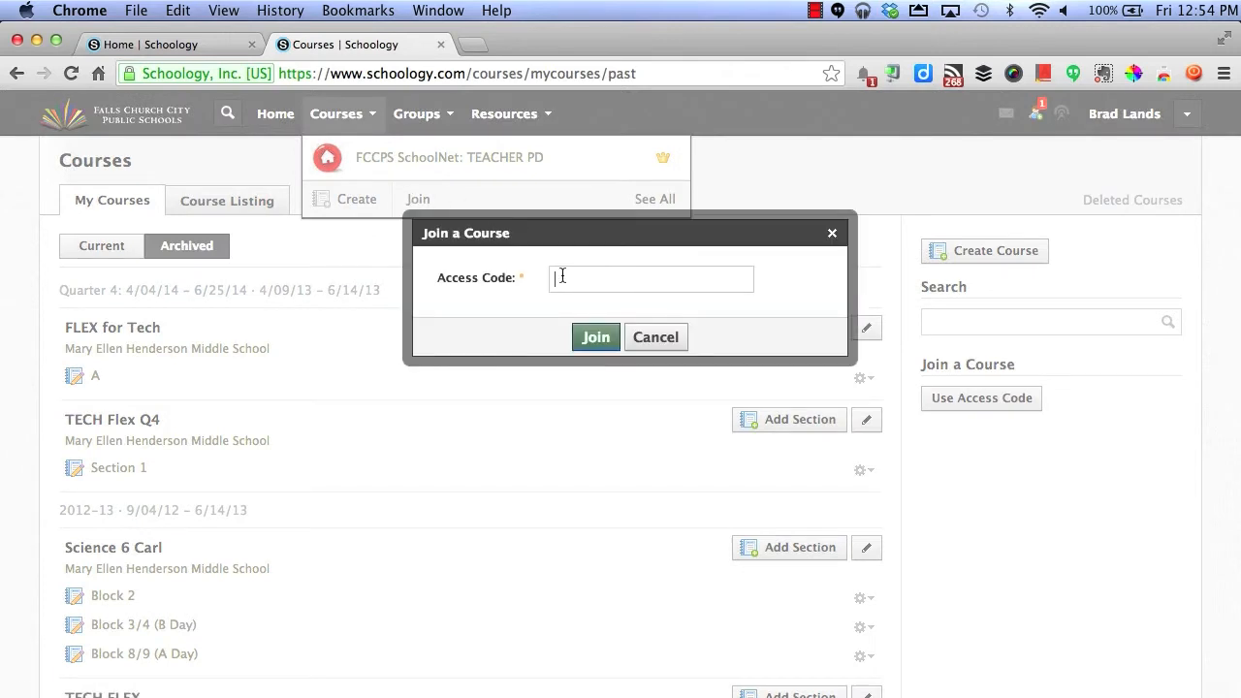
left_click(714, 286)
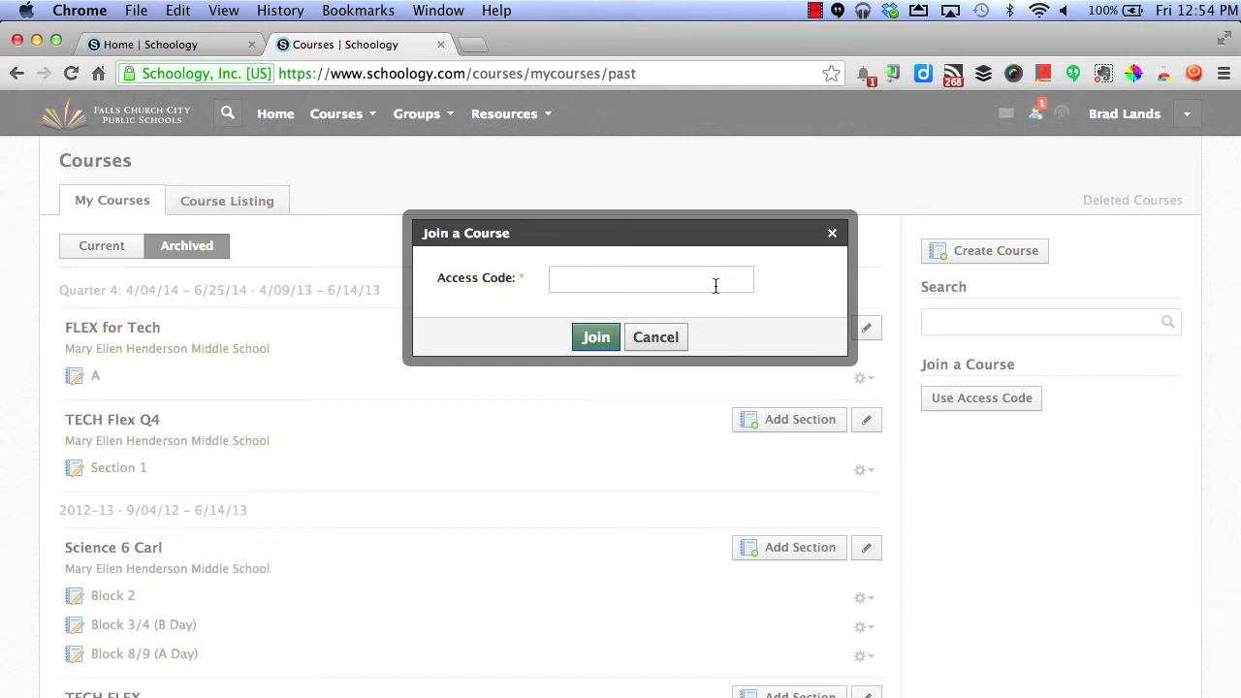
left_click(658, 337)
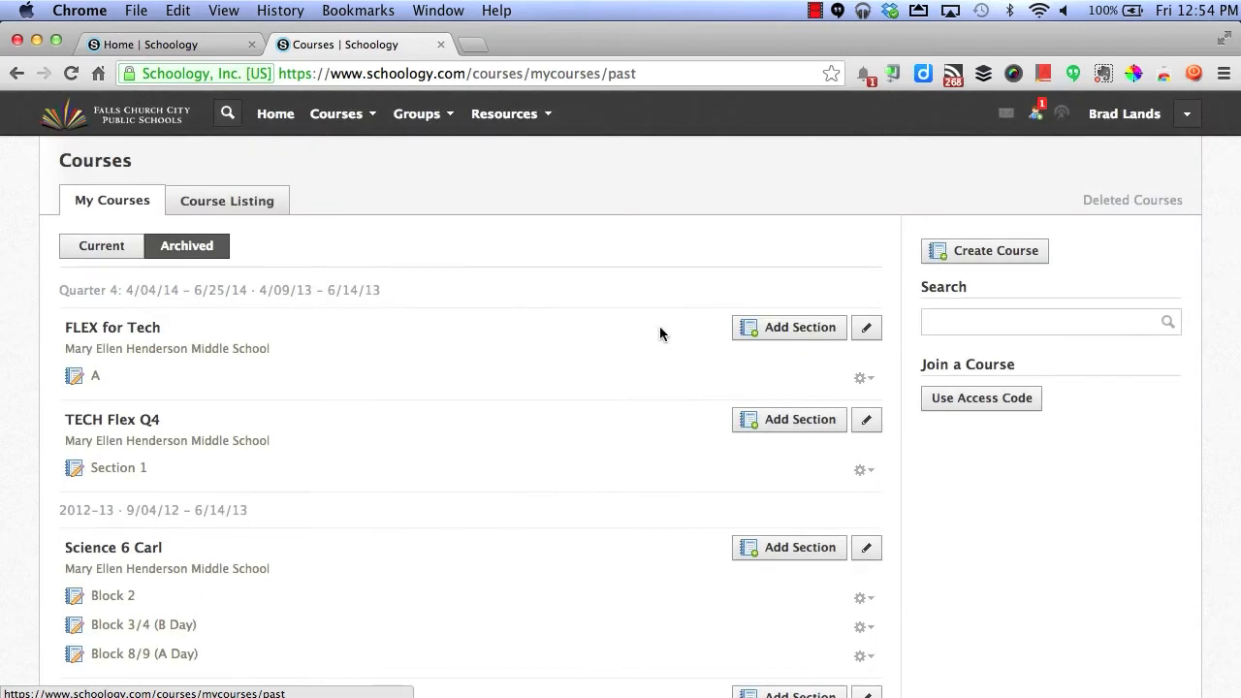
left_click(366, 119)
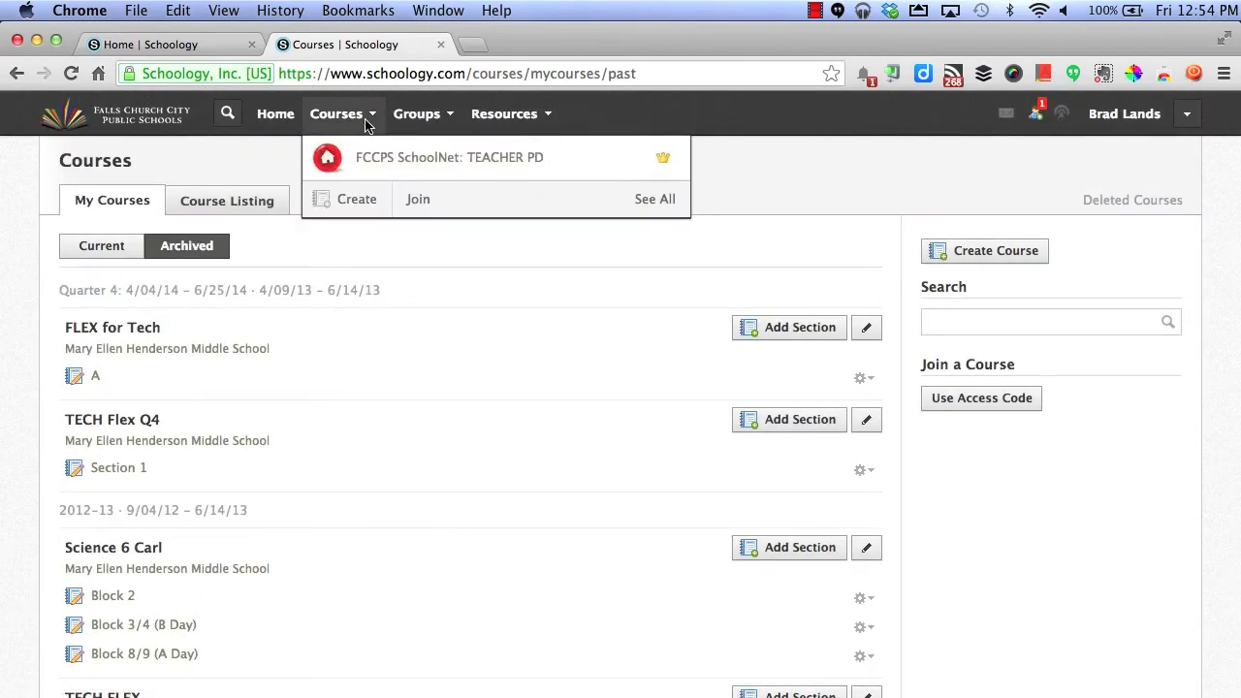
- Start a course for Mary Ellen Henderson Middle School, browse subject and grade lists, then cancel
left_click(357, 206)
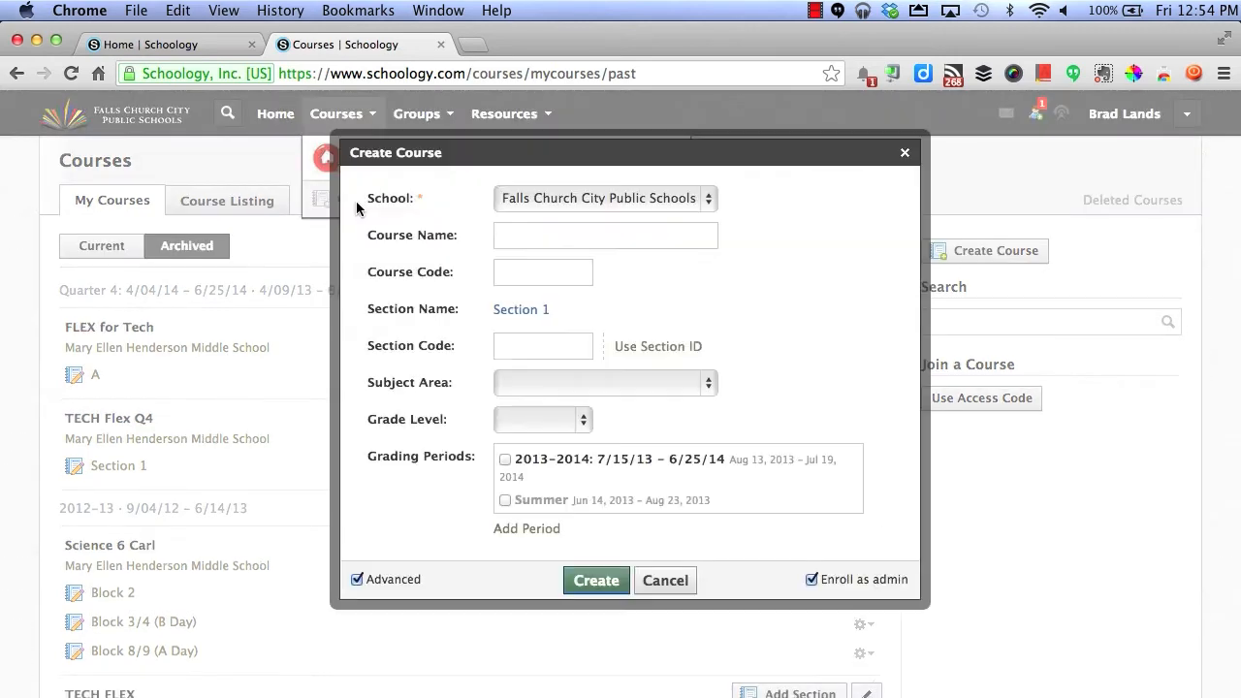
left_click(536, 194)
left_click(535, 232)
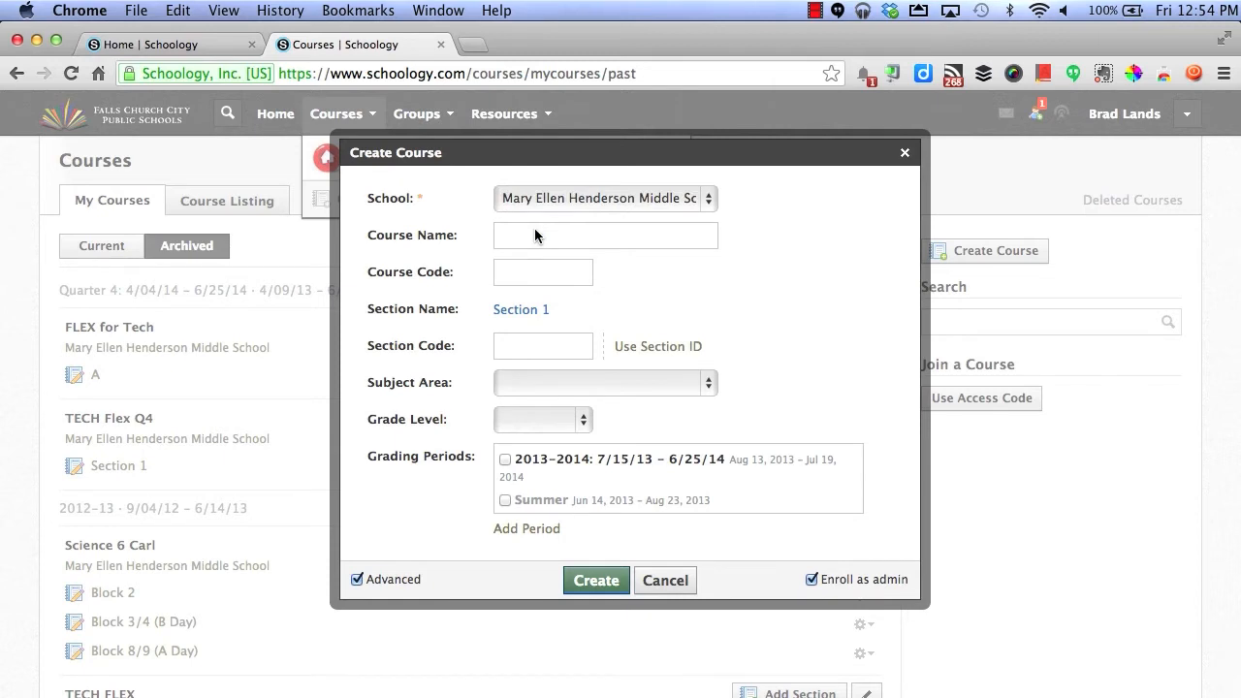
left_click(535, 231)
left_click(546, 277)
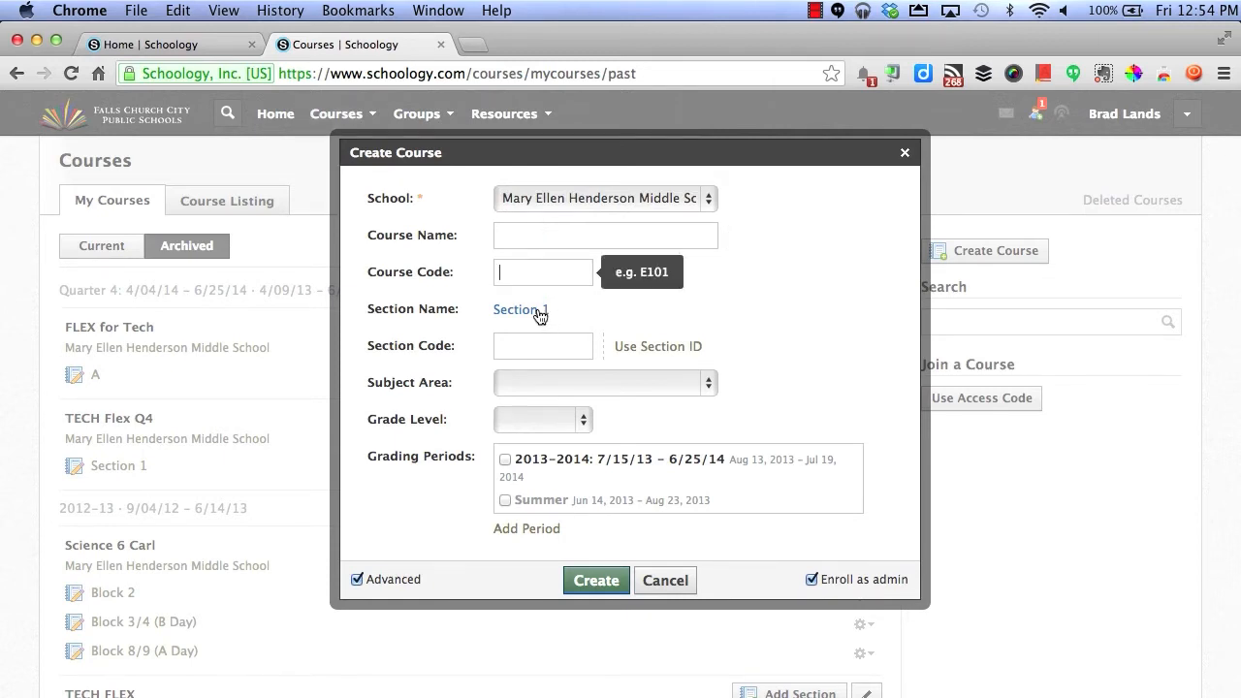
left_click(557, 381)
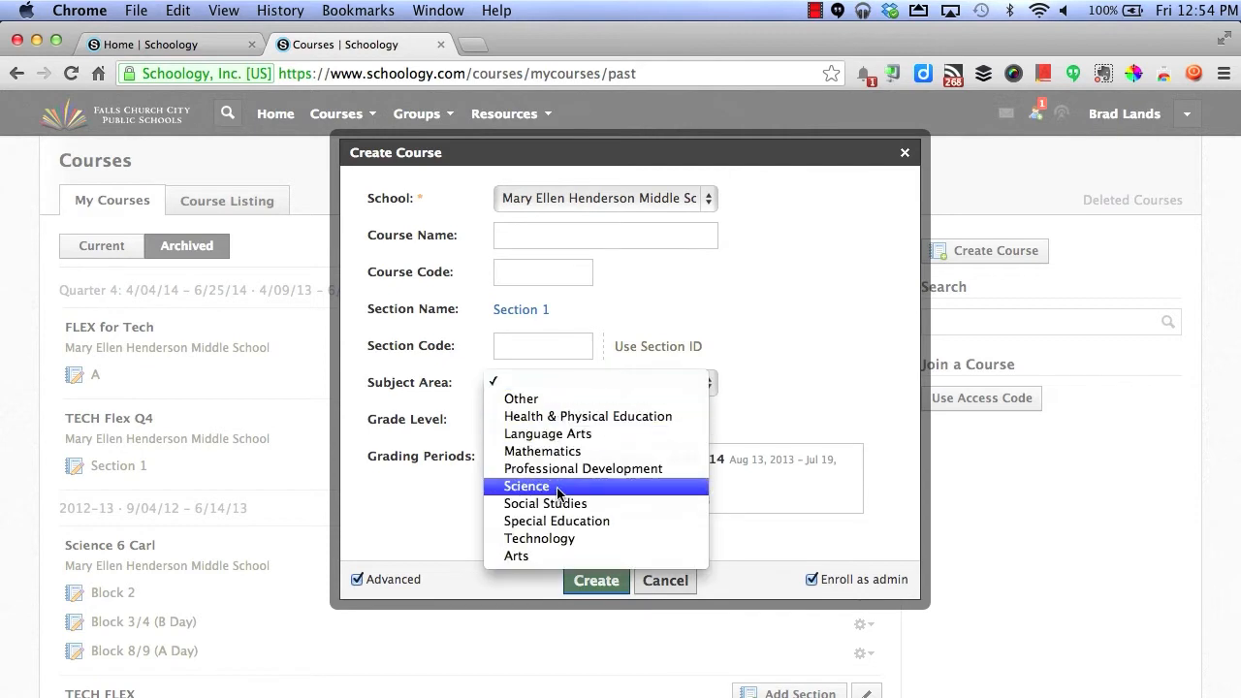
left_click(778, 366)
left_click(583, 418)
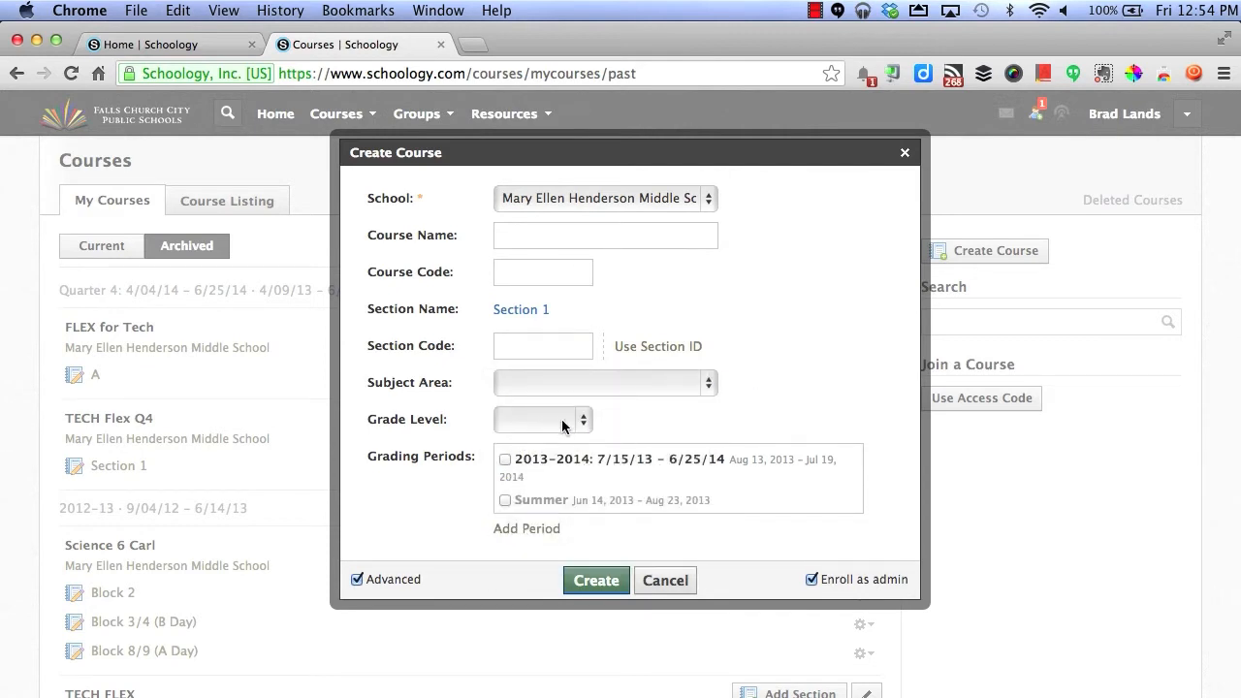
left_click(846, 429)
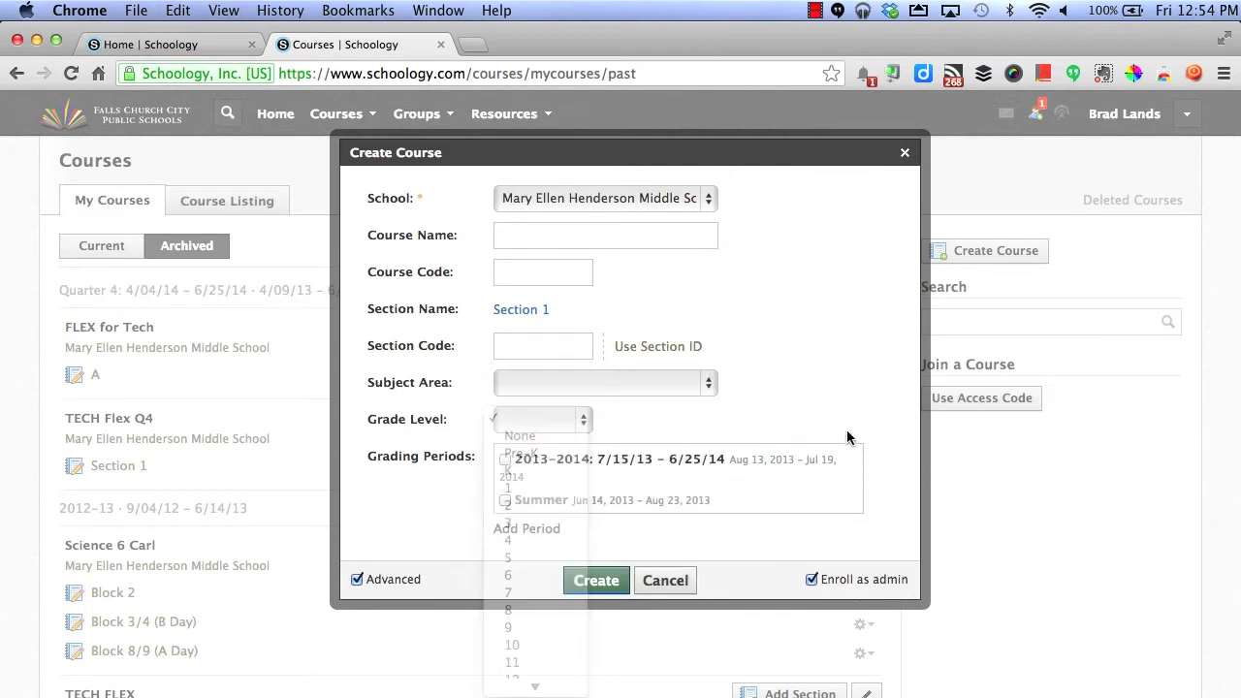
left_click(665, 580)
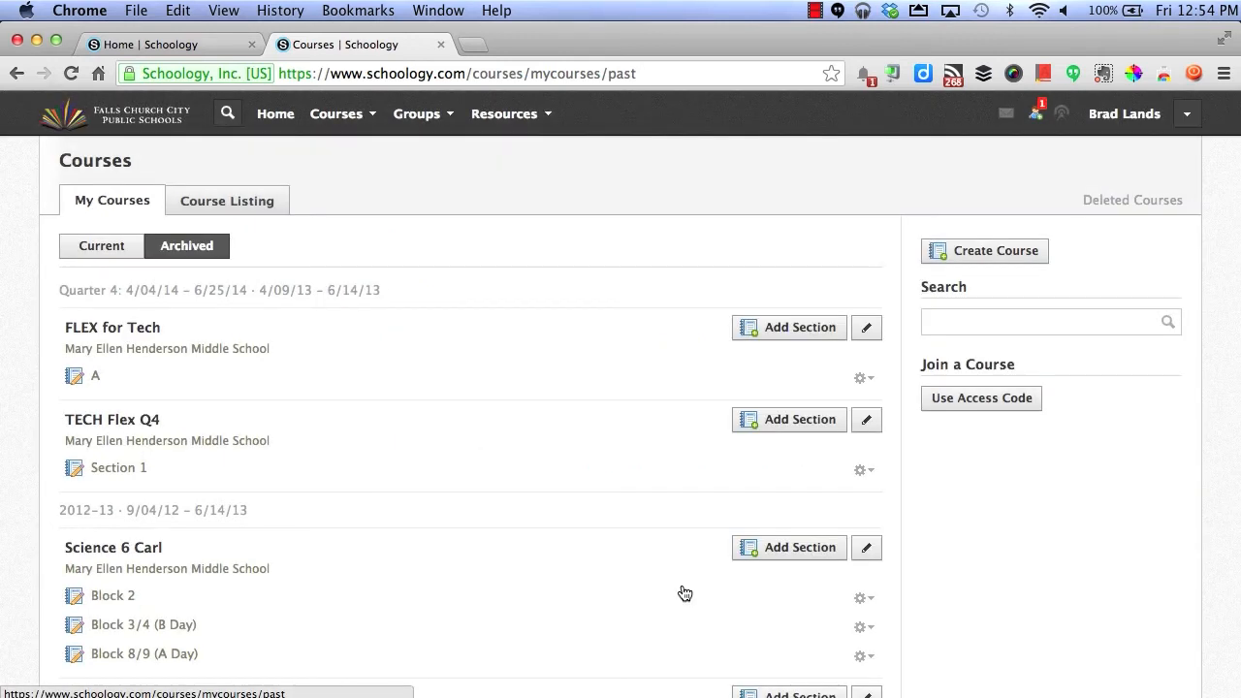
- Browse the teacher's groups, such as ENCORE and CTE Department, then bring up the Resources choices
left_click(427, 116)
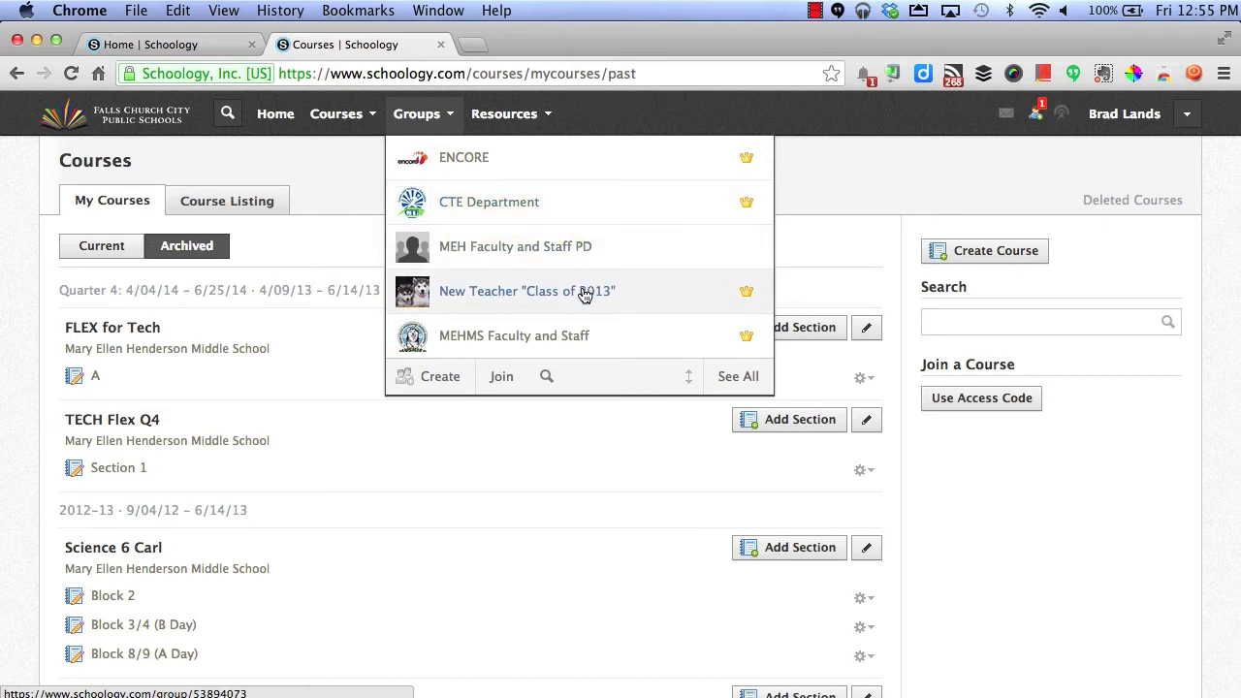
scroll(585, 295, "down", 2)
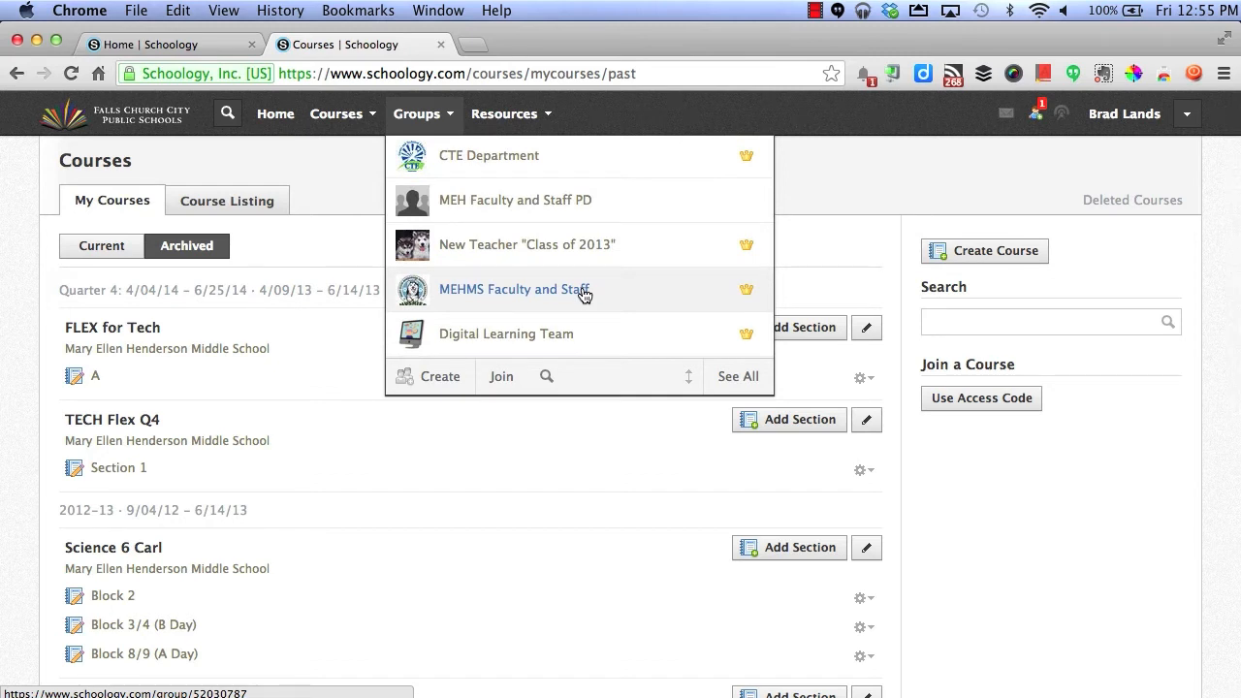
scroll(585, 291, "up", 2)
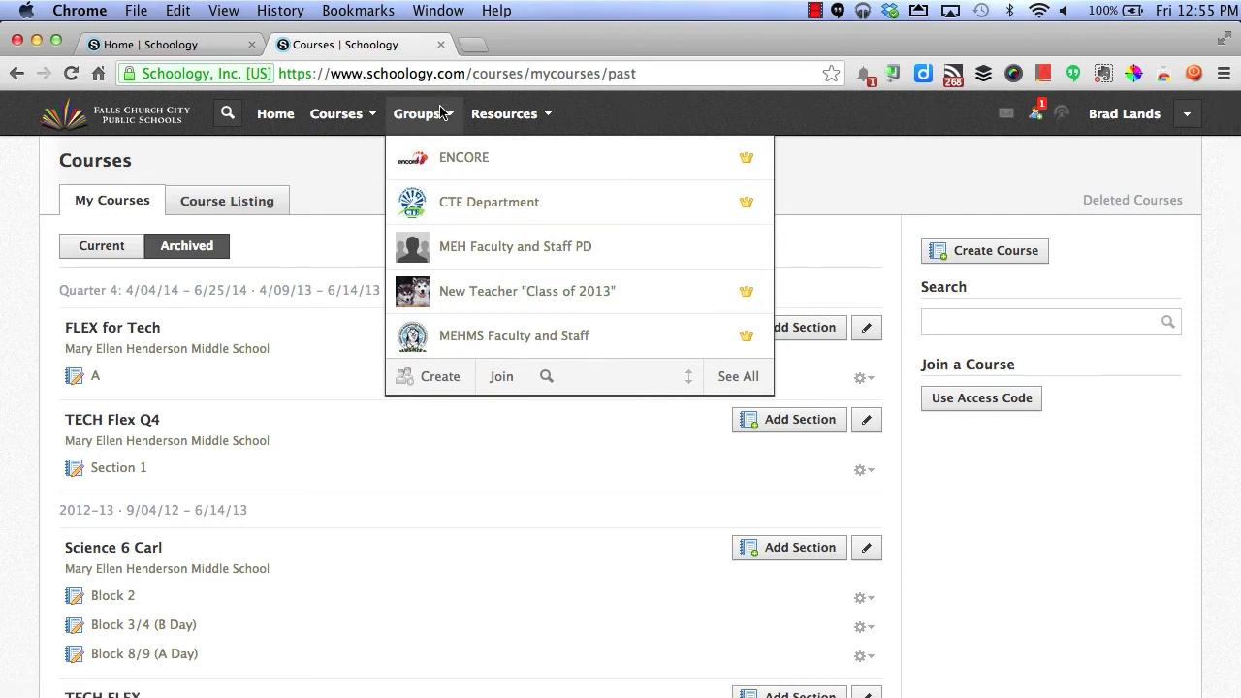
left_click(498, 115)
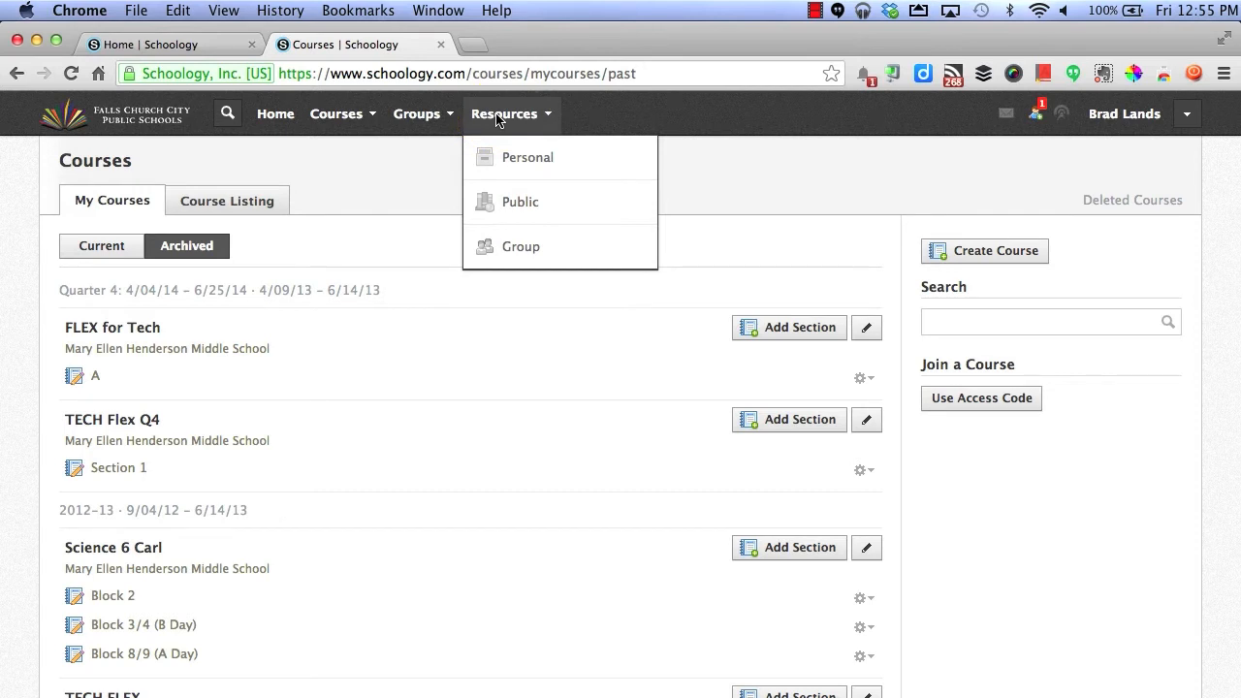
- Open the Resources folder in the Personal resource library
left_click(547, 166)
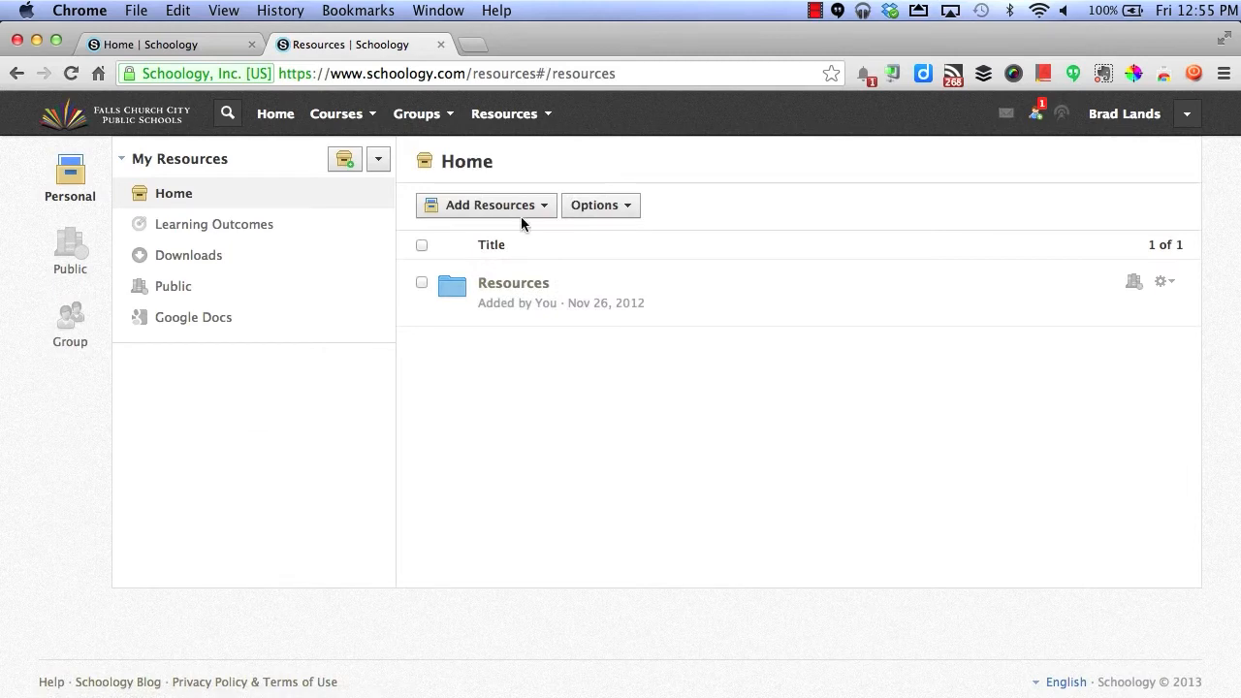
left_click(500, 288)
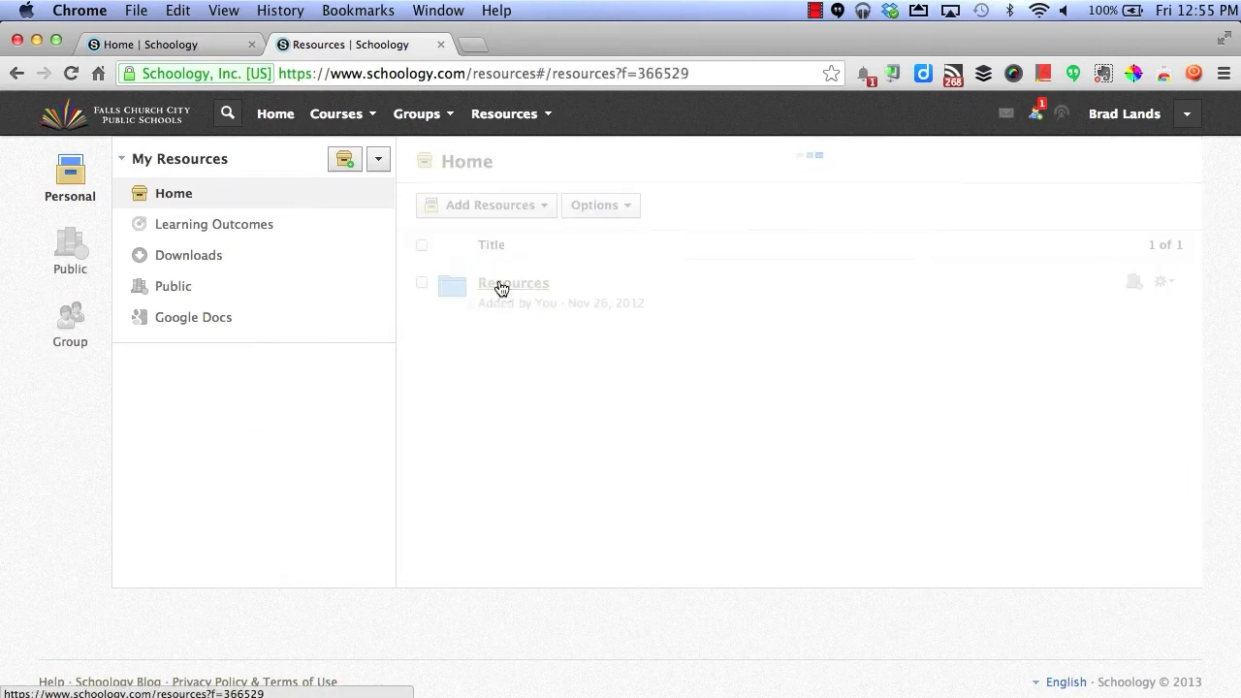
scroll(500, 288, "down", 2)
scroll(496, 281, "down", 2)
scroll(493, 262, "up", 4)
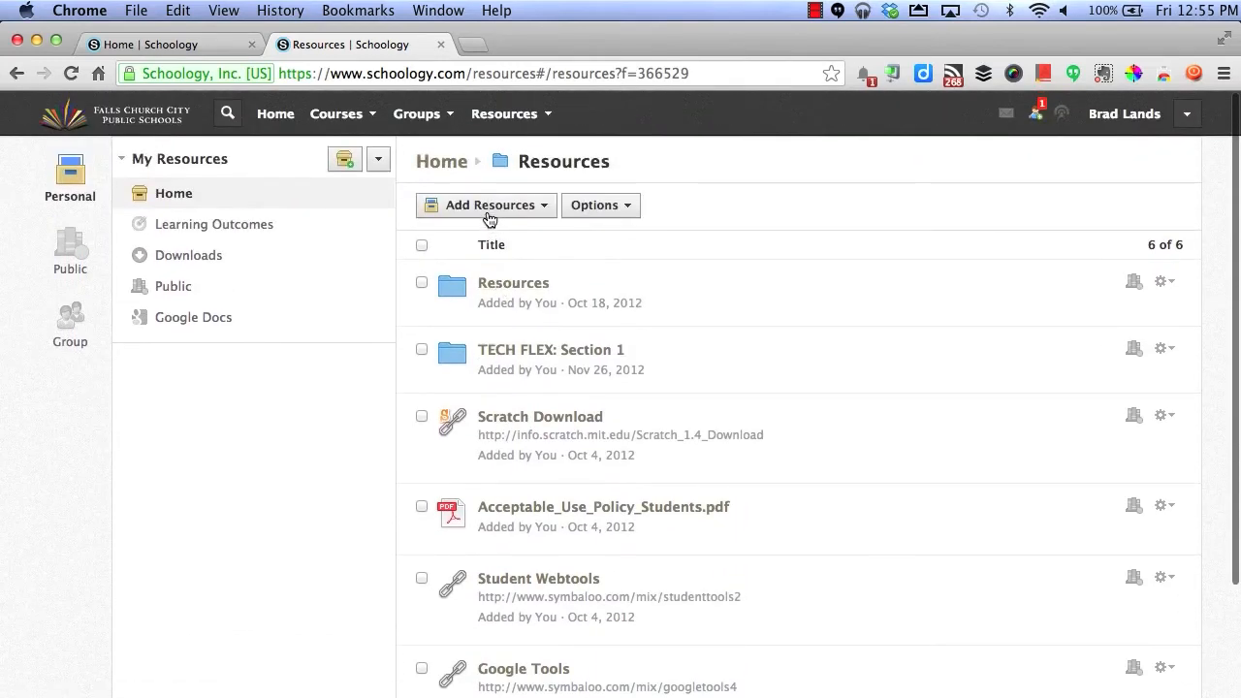
- Preview the Add Resources and folder Options menus without choosing anything, dismissing the badges notice
left_click(489, 211)
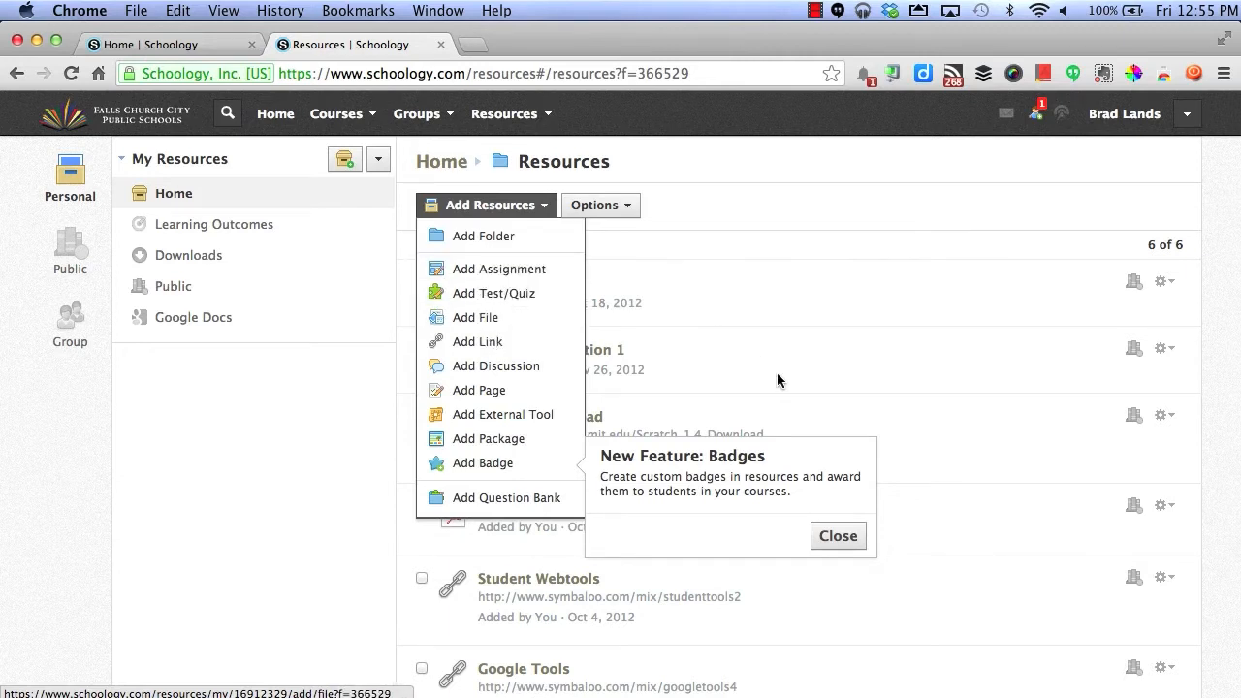
left_click(826, 536)
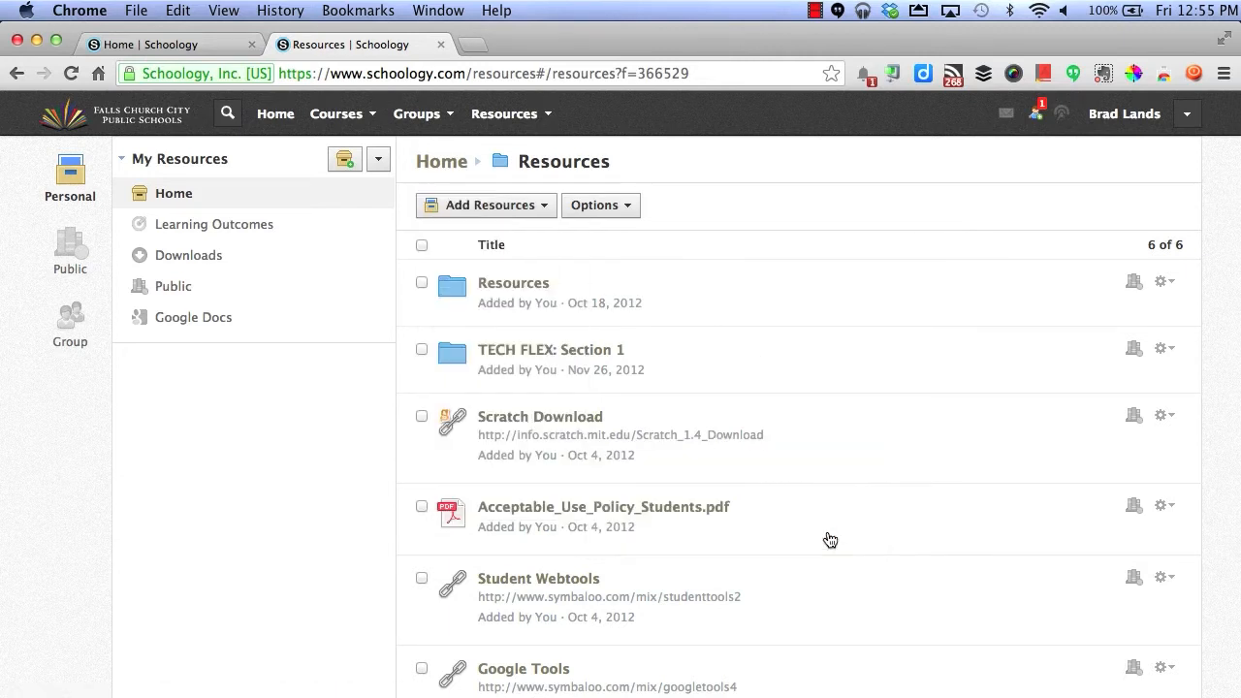
left_click(621, 215)
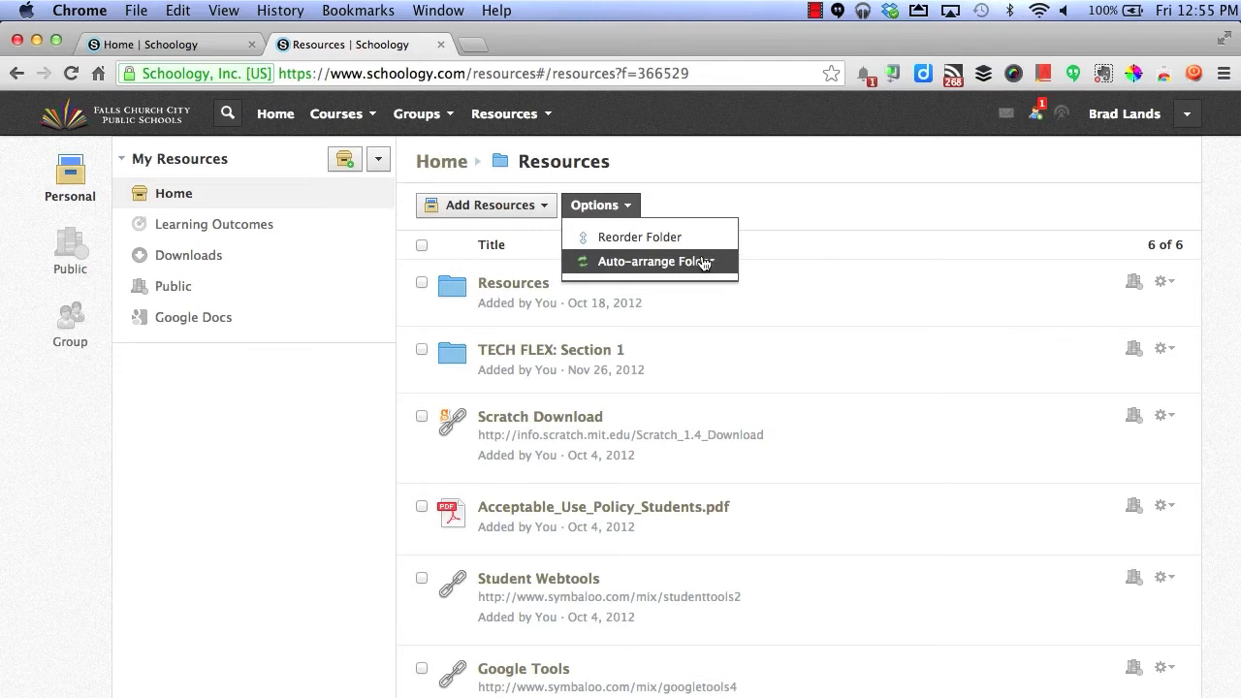
left_click(701, 203)
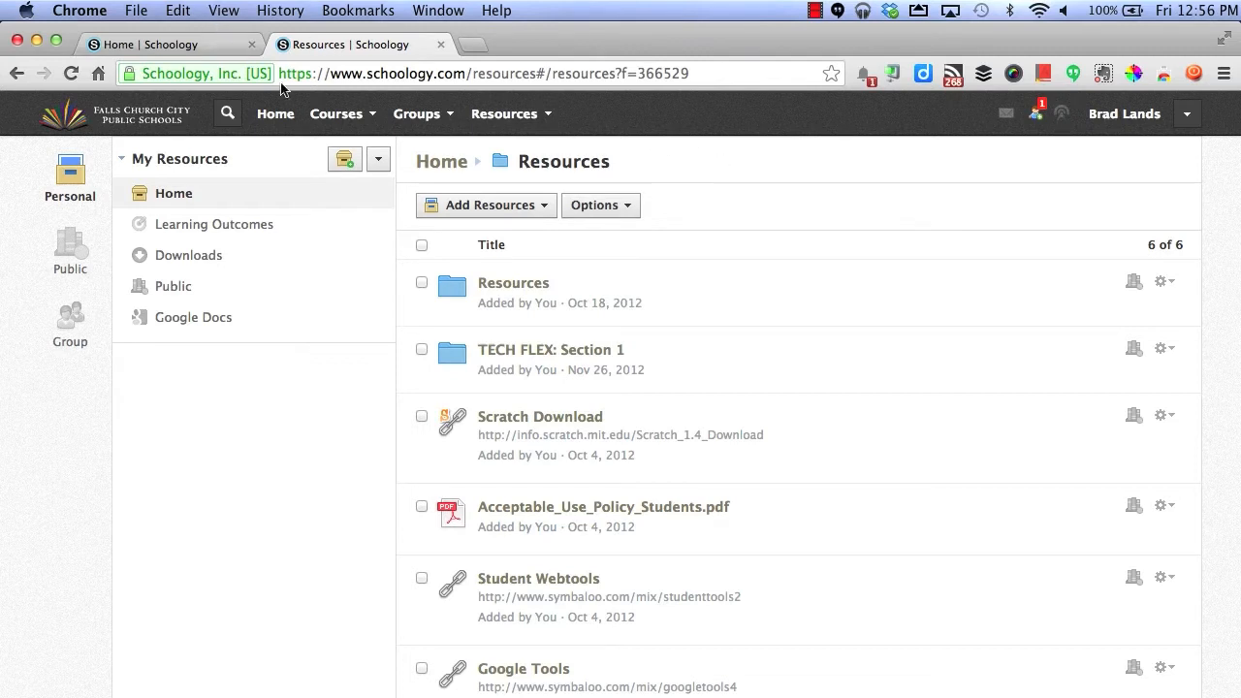
left_click(312, 125)
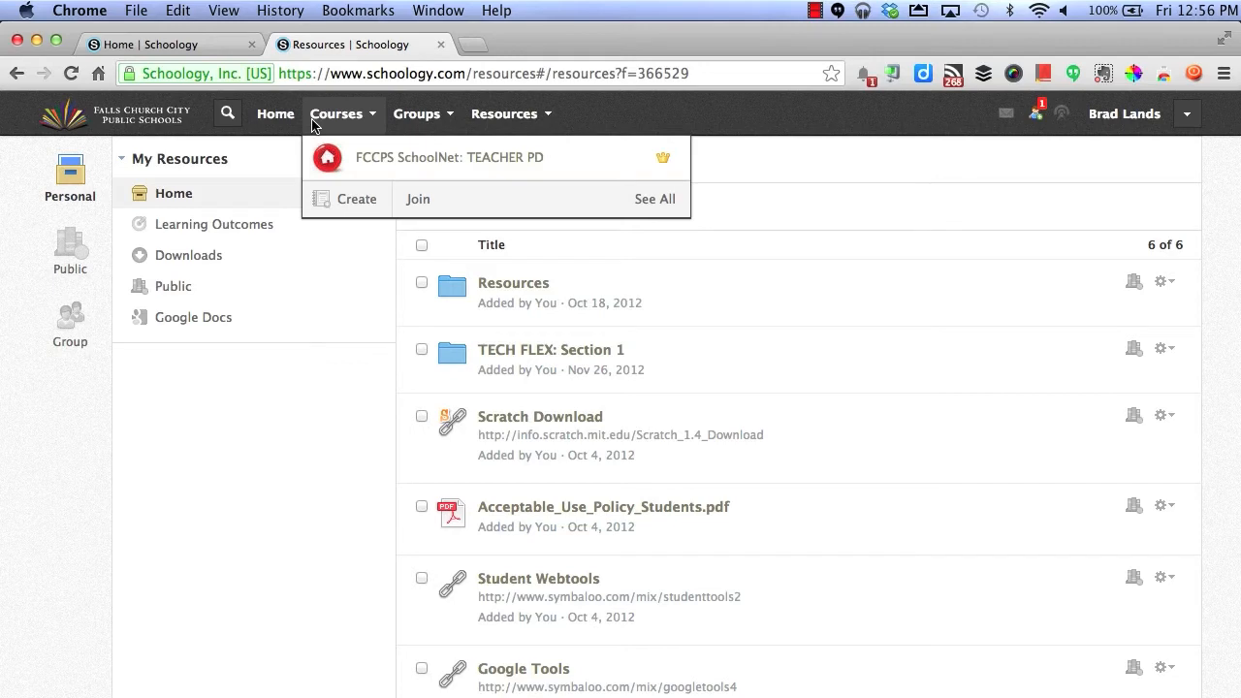
- Create the course 'Test' with subject Technology, grade level 7, and the 2013–2014 grading period
left_click(338, 198)
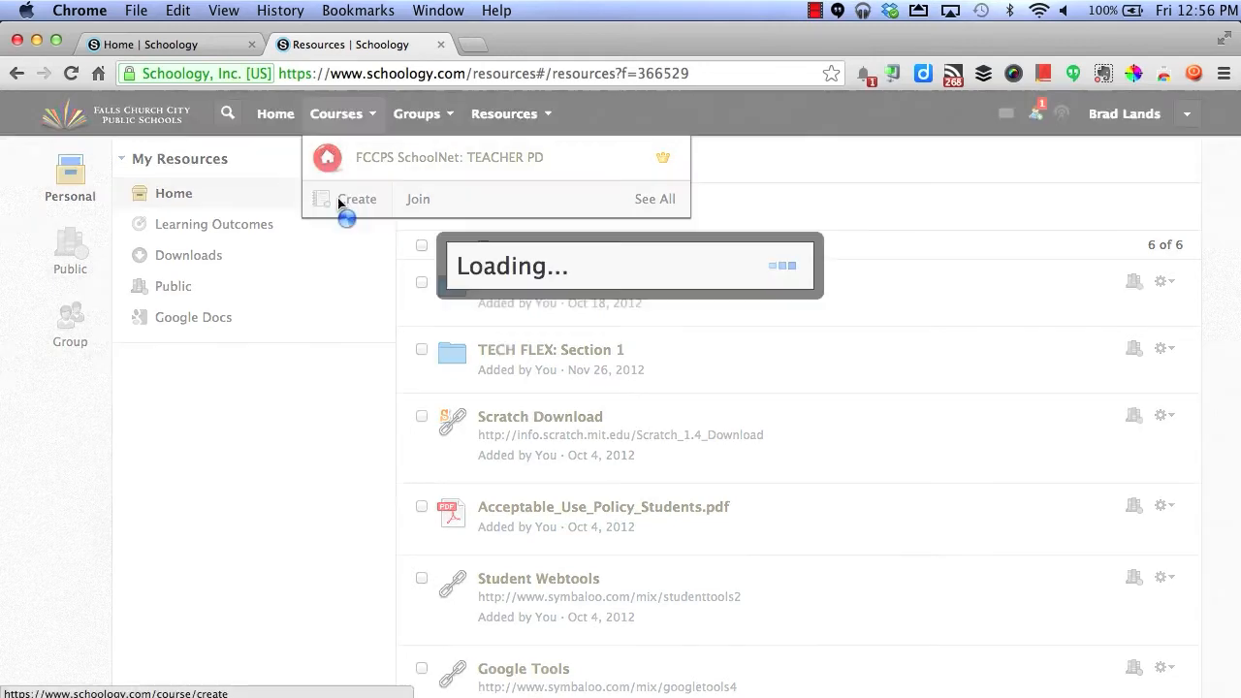
left_click(551, 228)
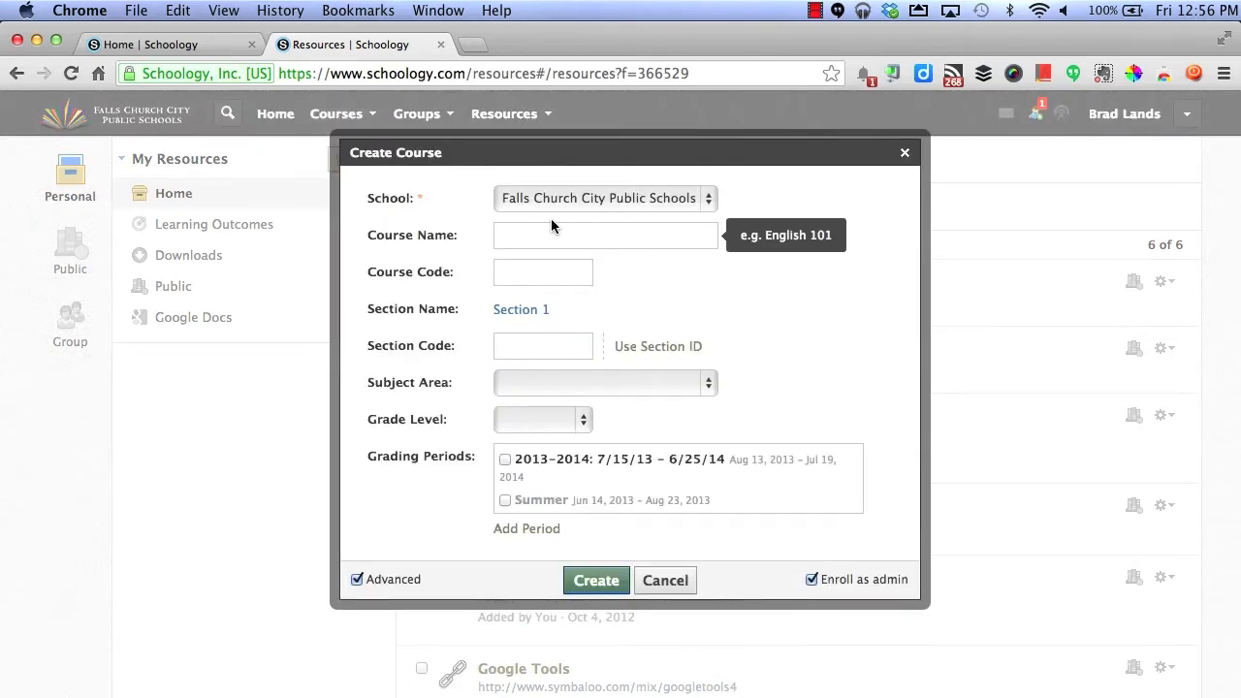
type("Test")
left_click(520, 348)
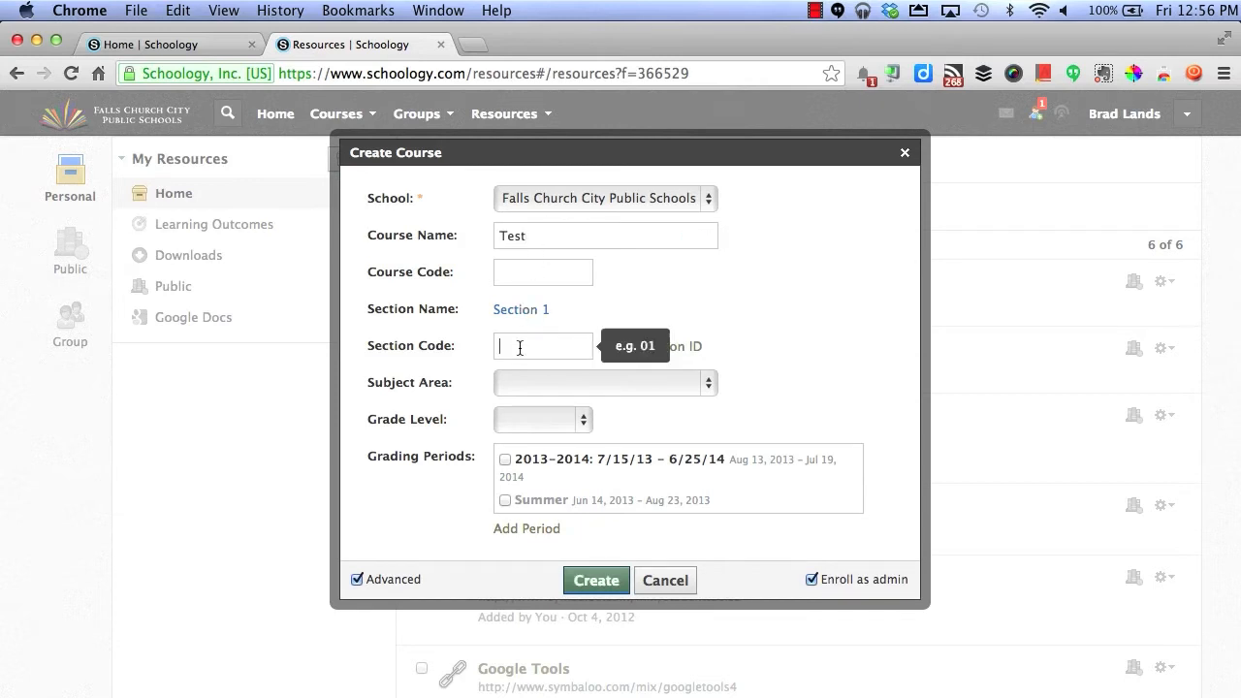
left_click(518, 382)
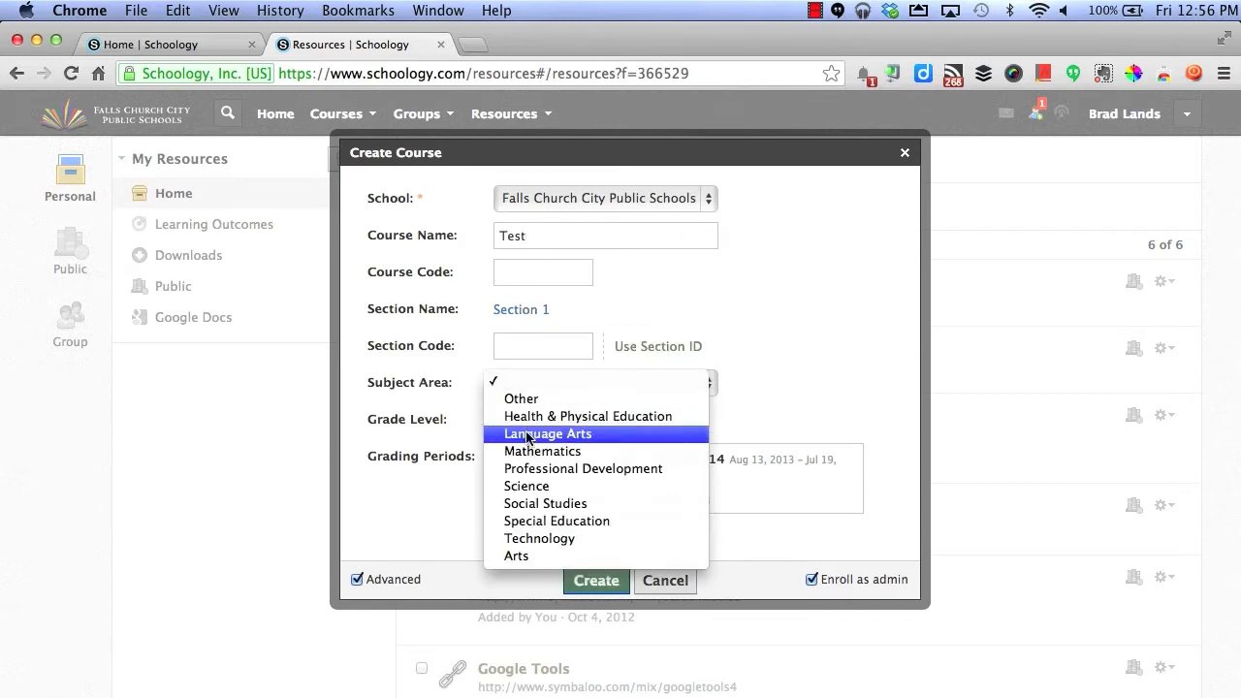
left_click(529, 536)
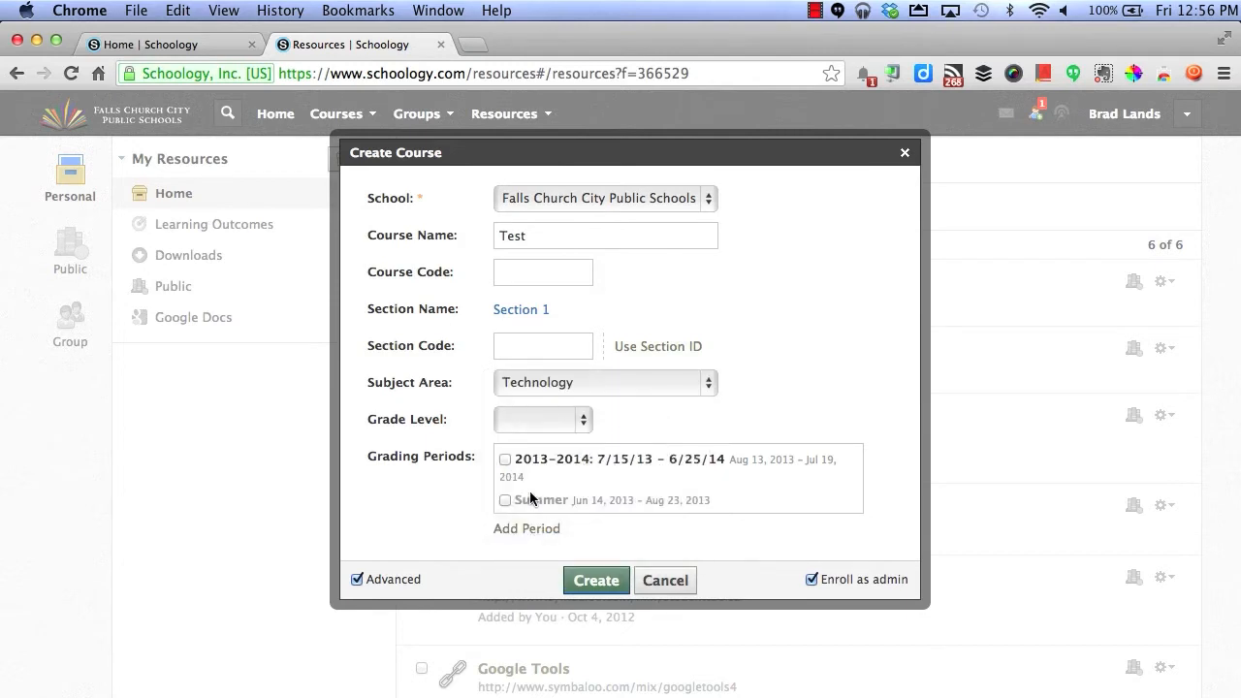
left_click(534, 426)
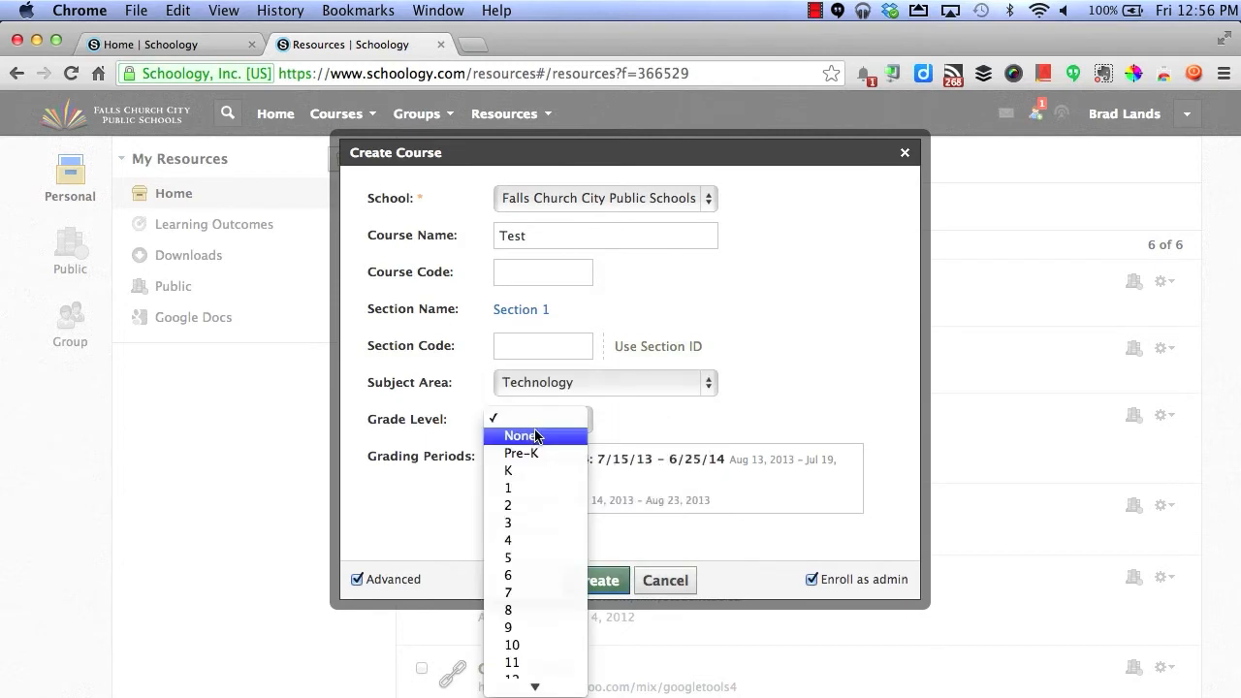
left_click(536, 595)
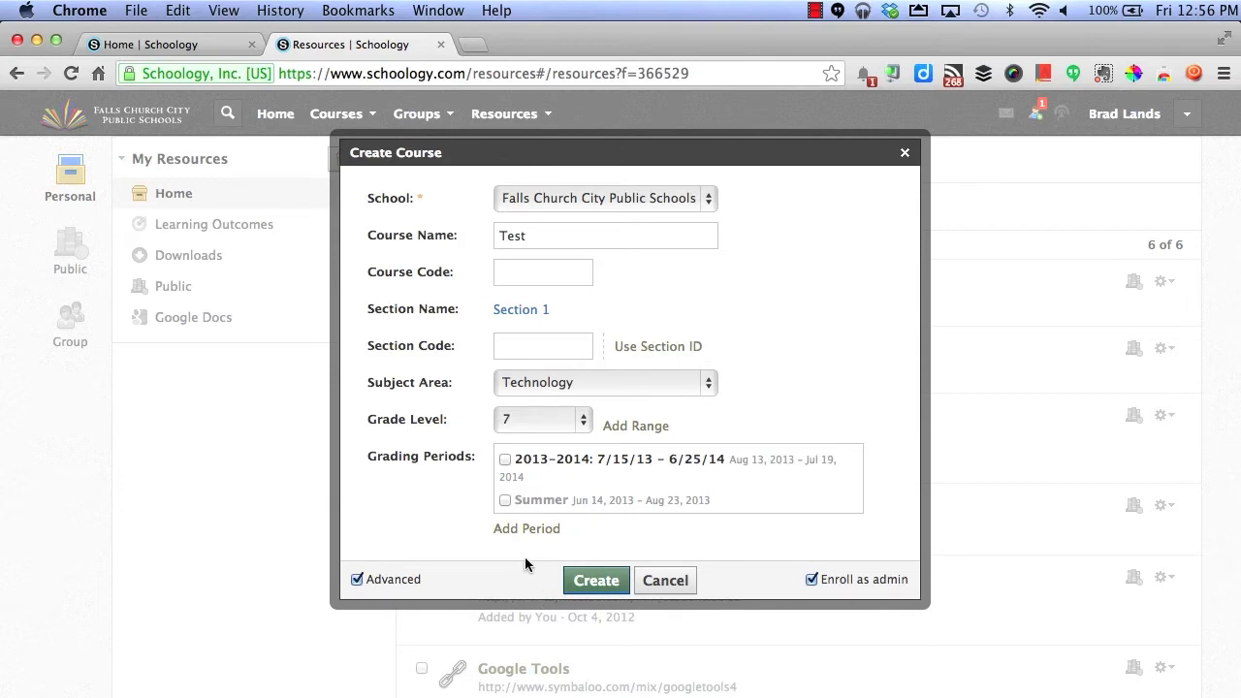
left_click(505, 461)
left_click(595, 580)
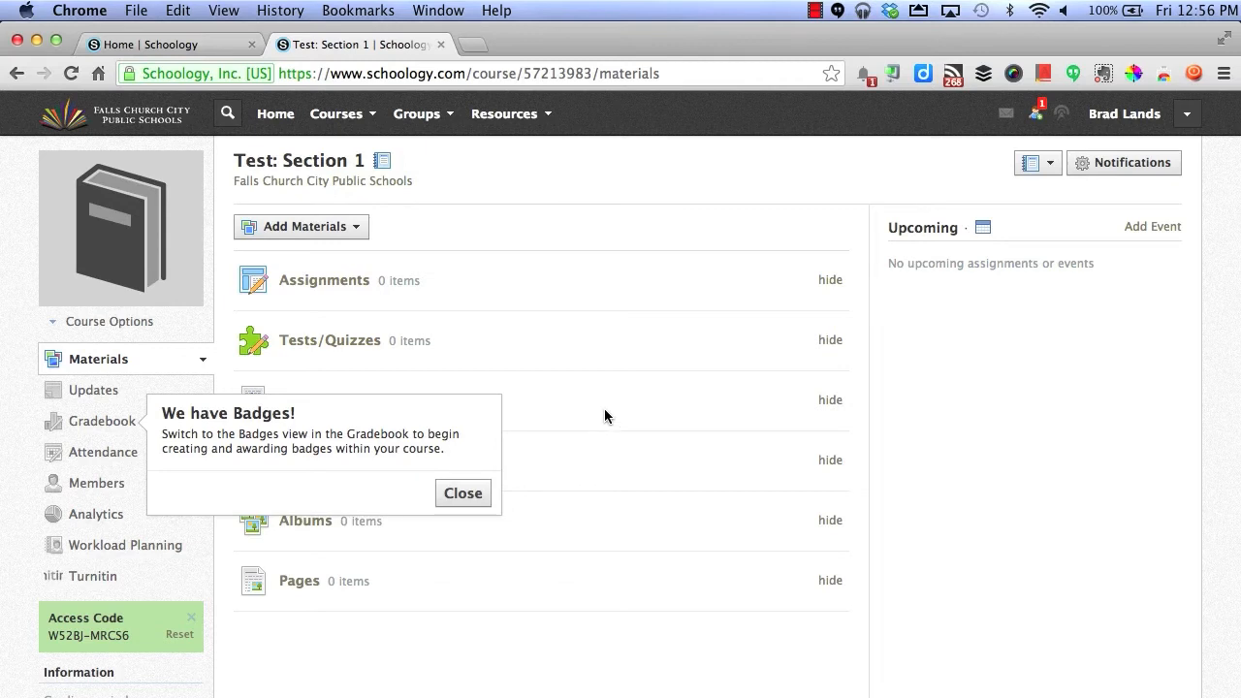
- Add the personal Resources folder to Test: Section 1, then reopen the Resources folder
left_click(546, 116)
left_click(535, 168)
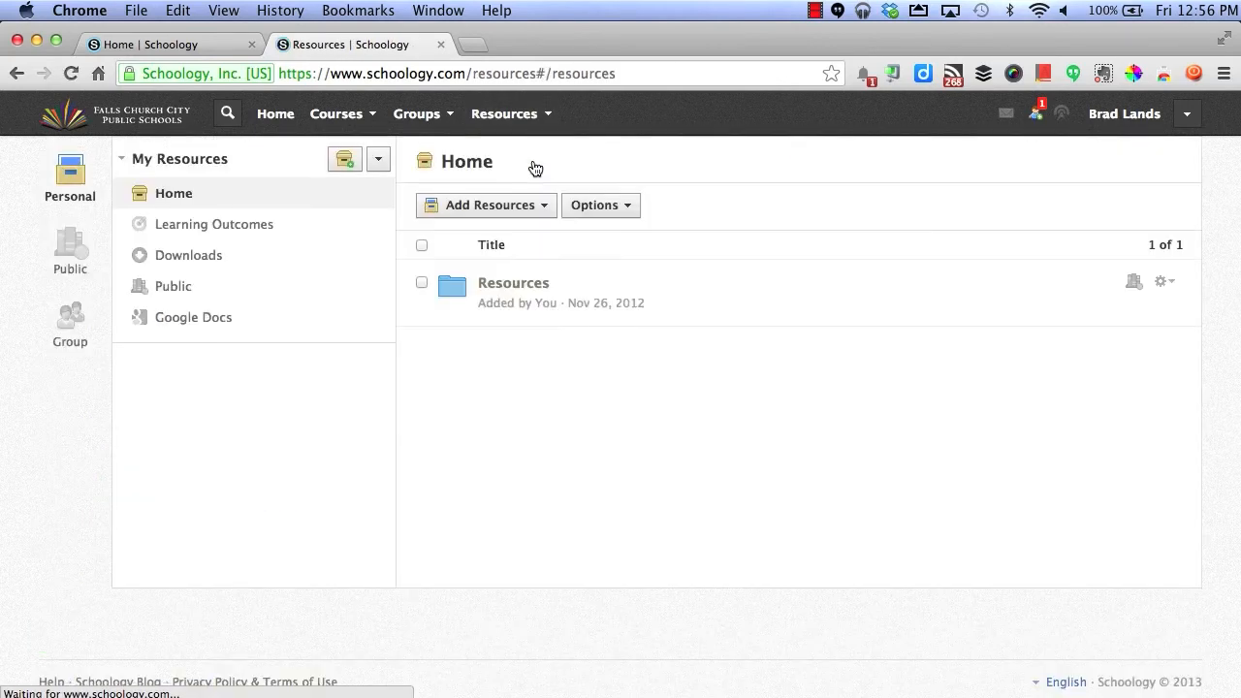
left_click(1164, 281)
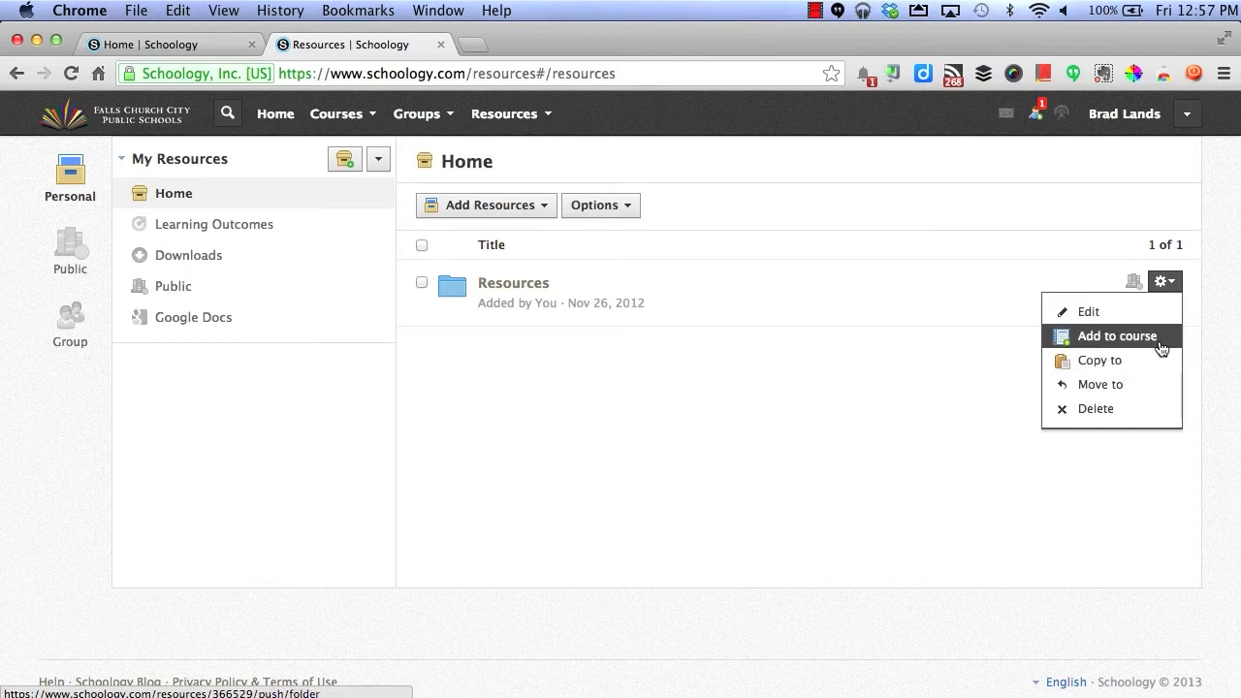
left_click(1117, 335)
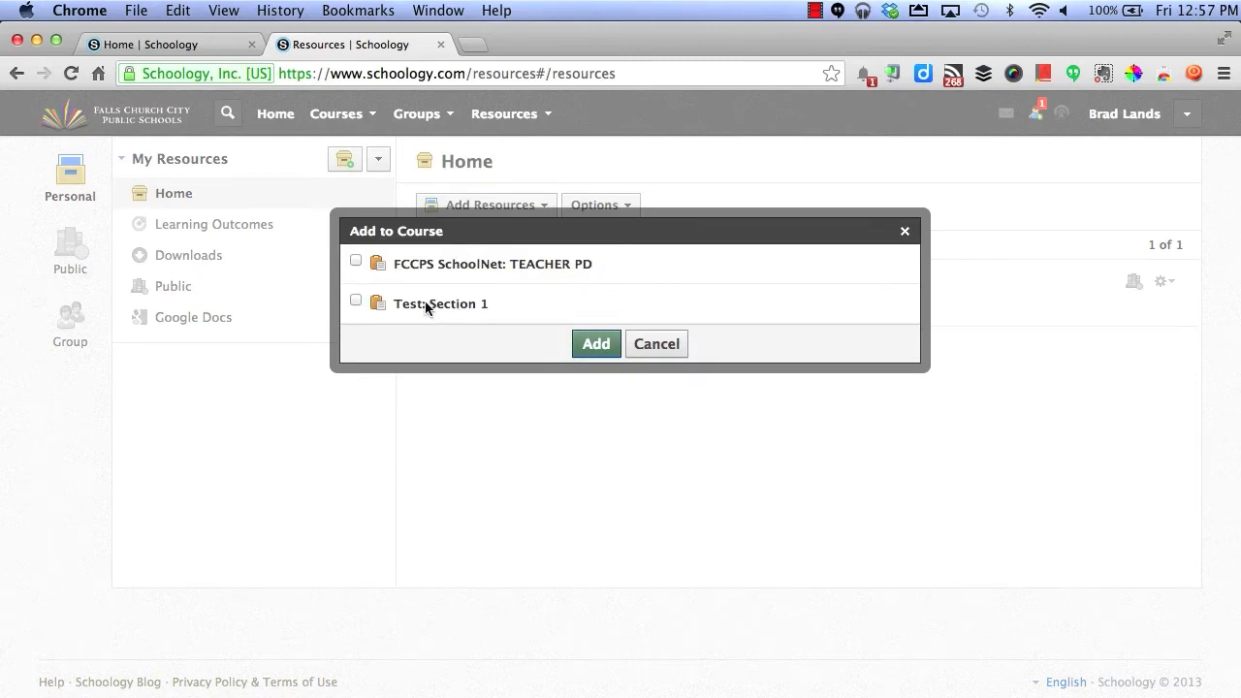
left_click(356, 300)
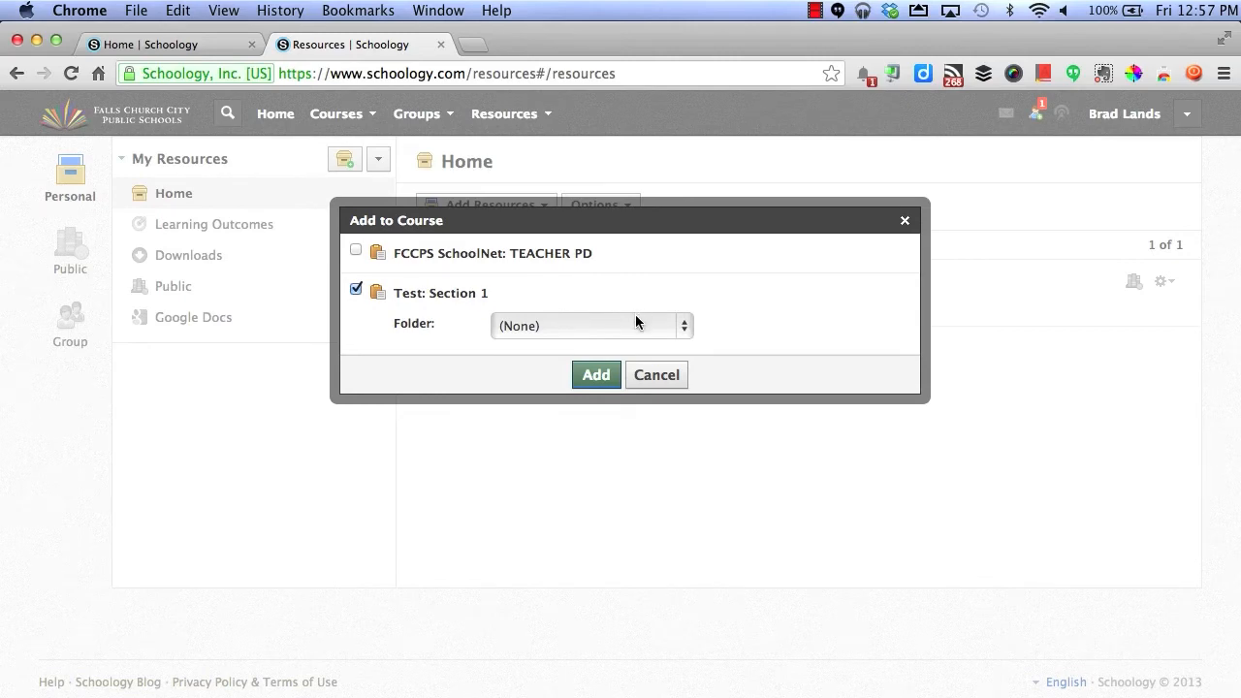
left_click(601, 377)
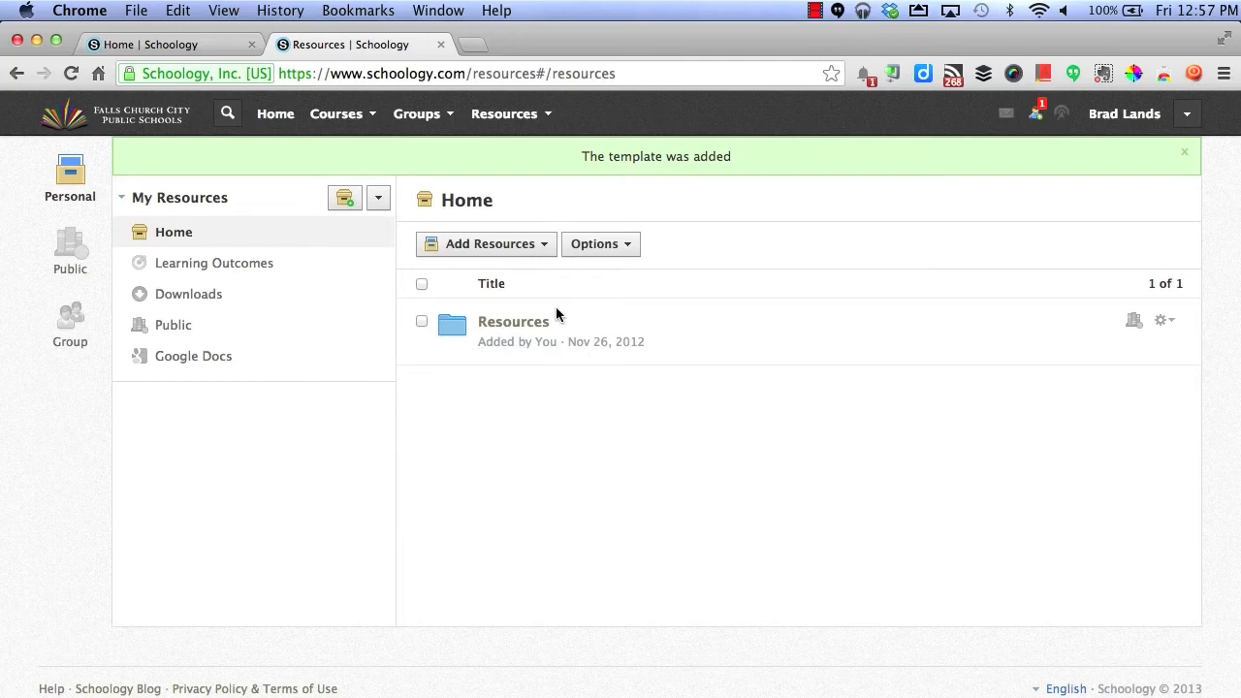
left_click(529, 327)
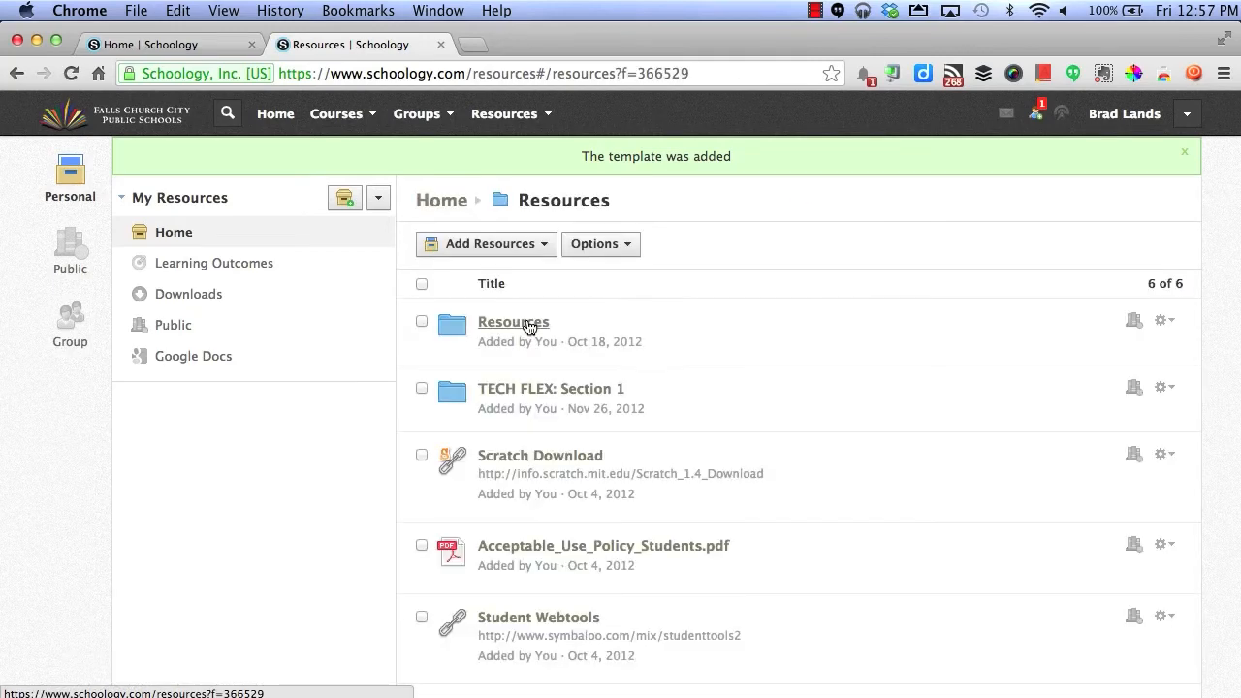
- Go to the Test: Section 1 course and open its Resources folder, showing six items
scroll(529, 326, "down", 5)
scroll(526, 320, "up", 4)
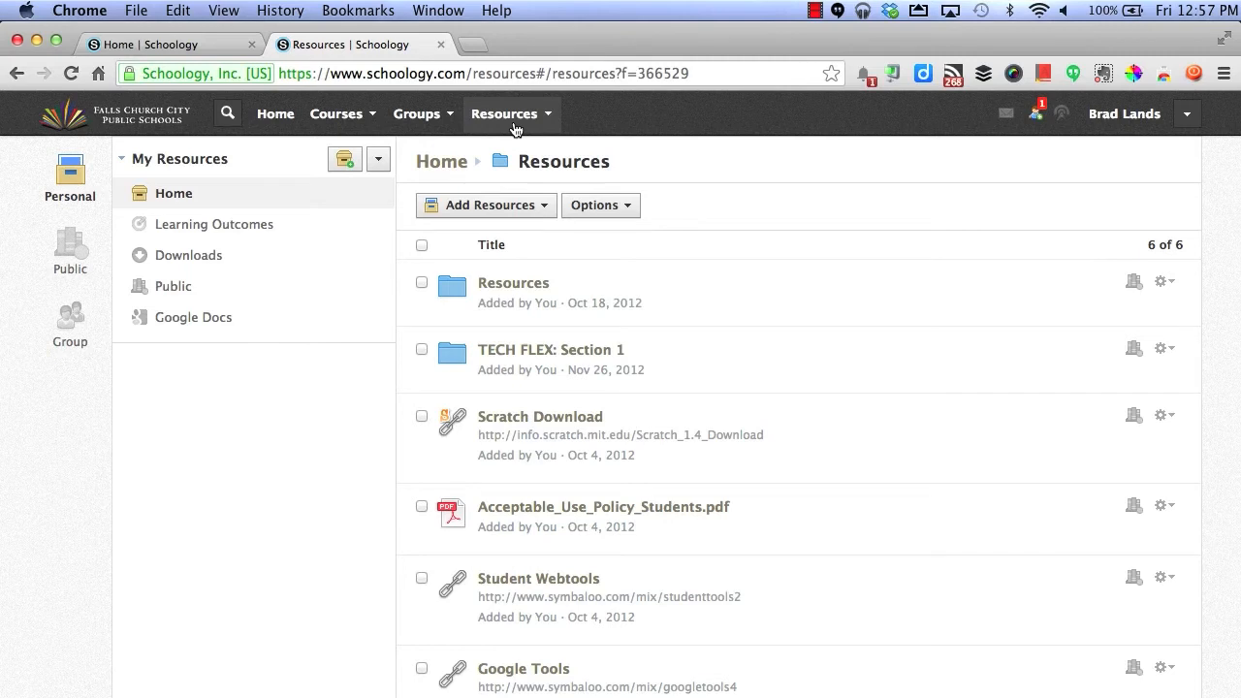
left_click(364, 116)
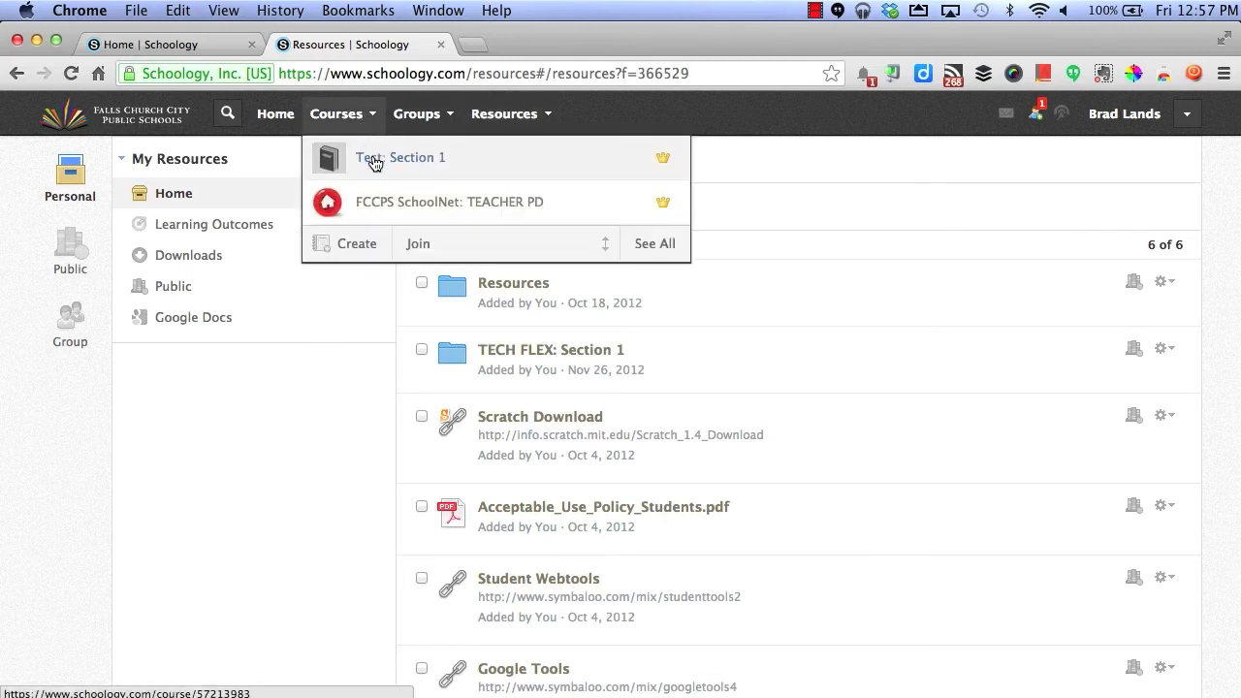
left_click(374, 162)
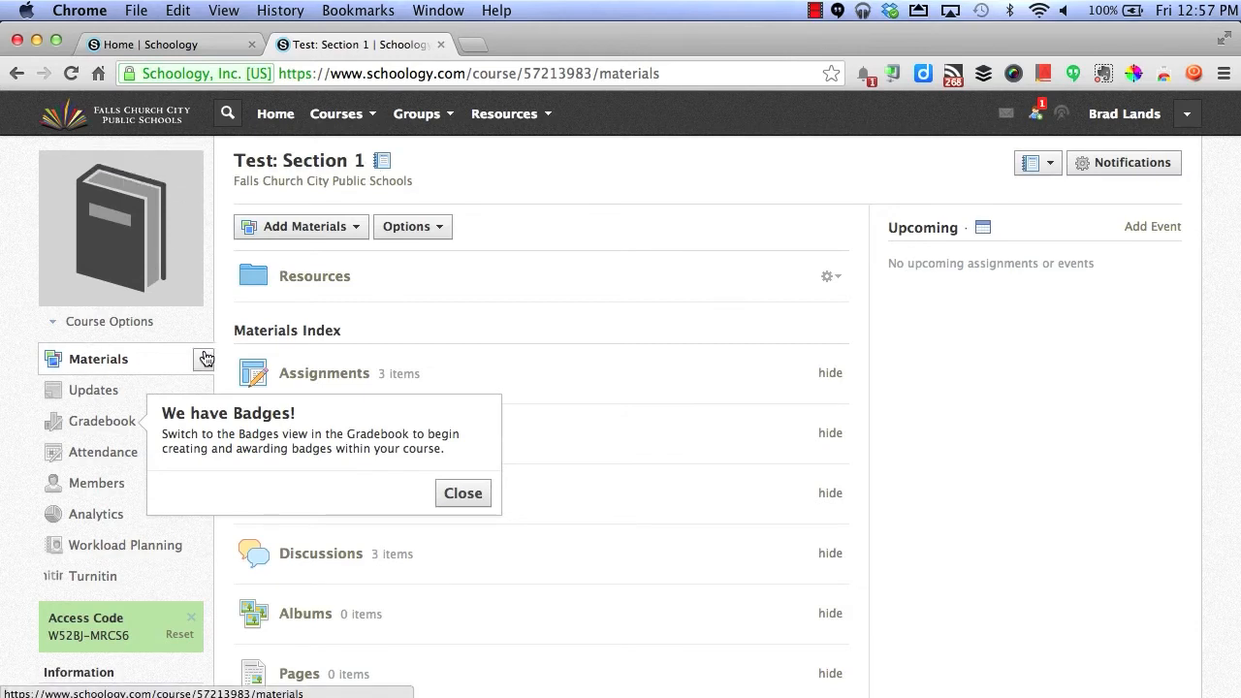
left_click(298, 279)
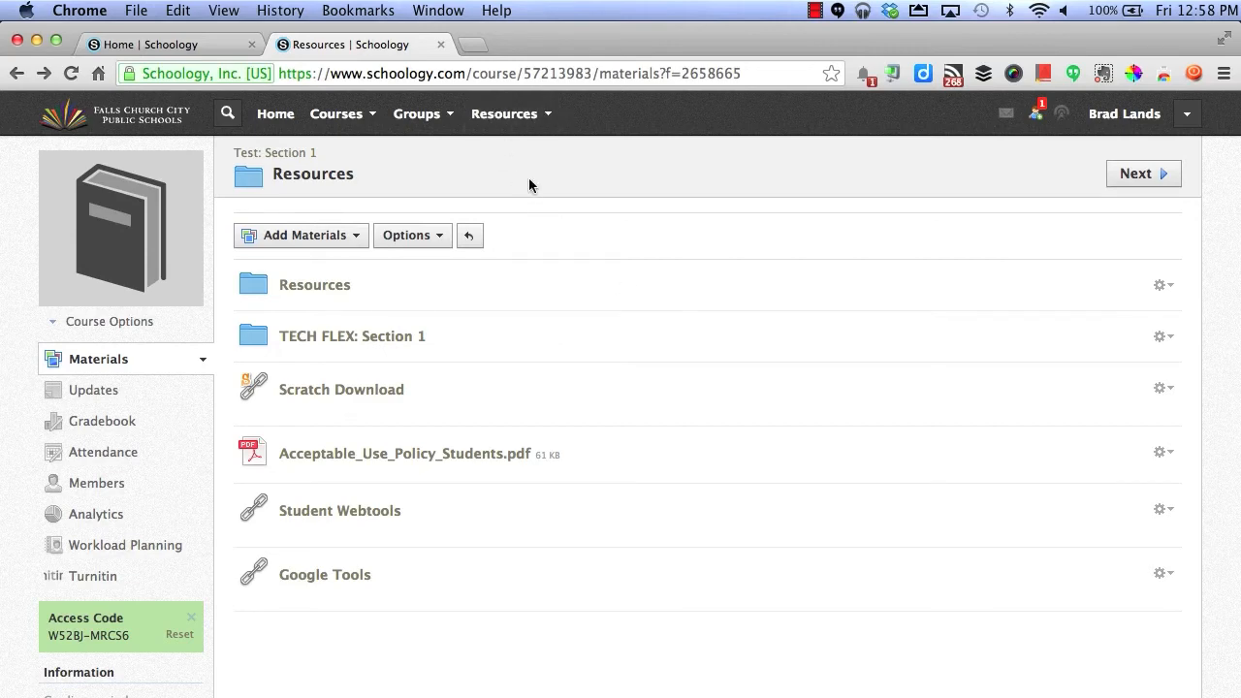
- Open the nested Resources folder and browse the Scratch Download actions and Add Materials options
left_click(315, 286)
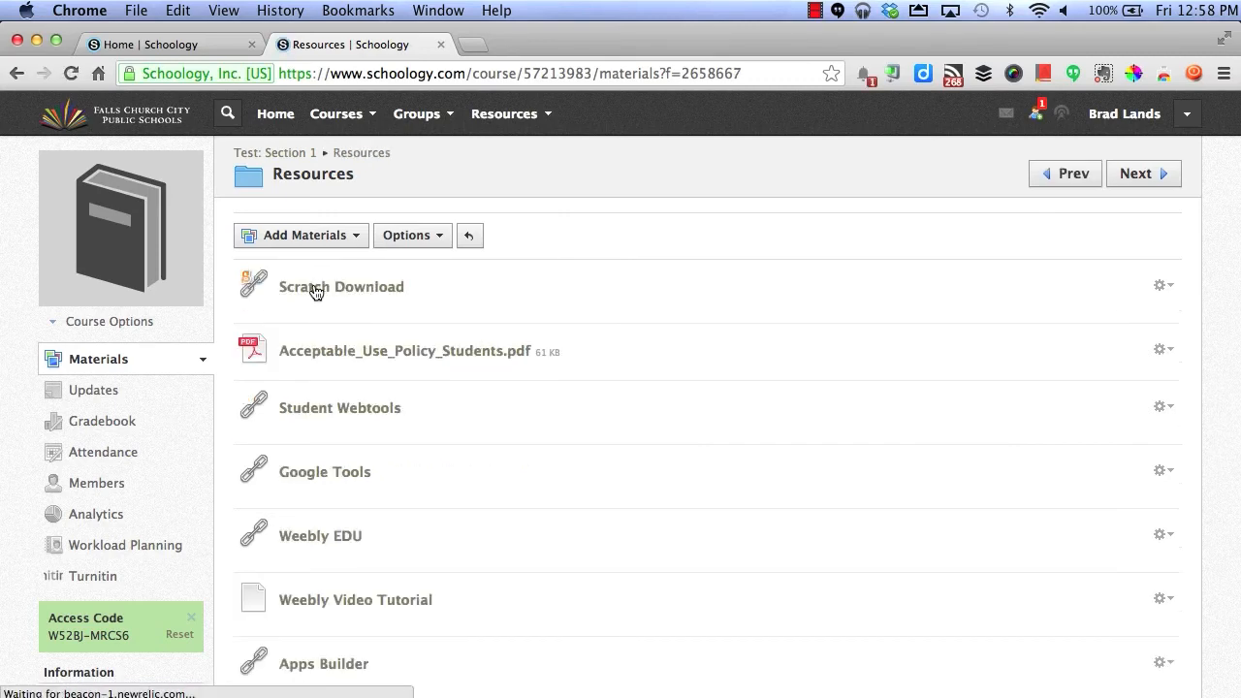
left_click(1166, 288)
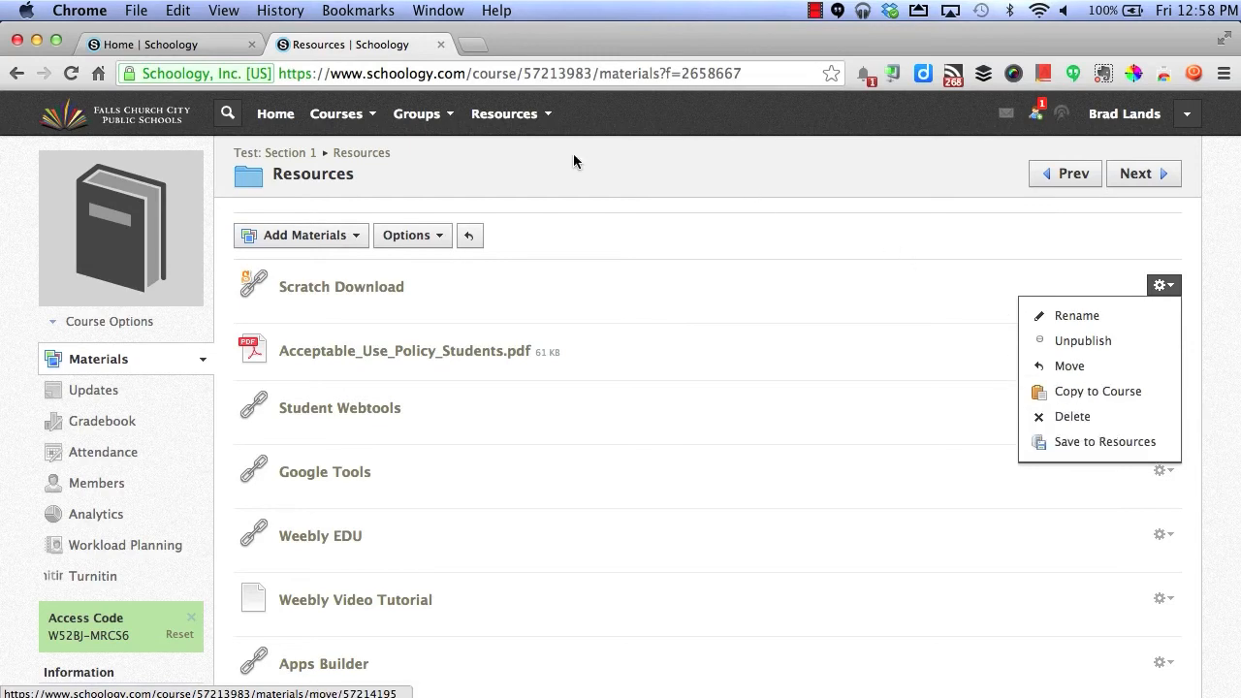
left_click(364, 238)
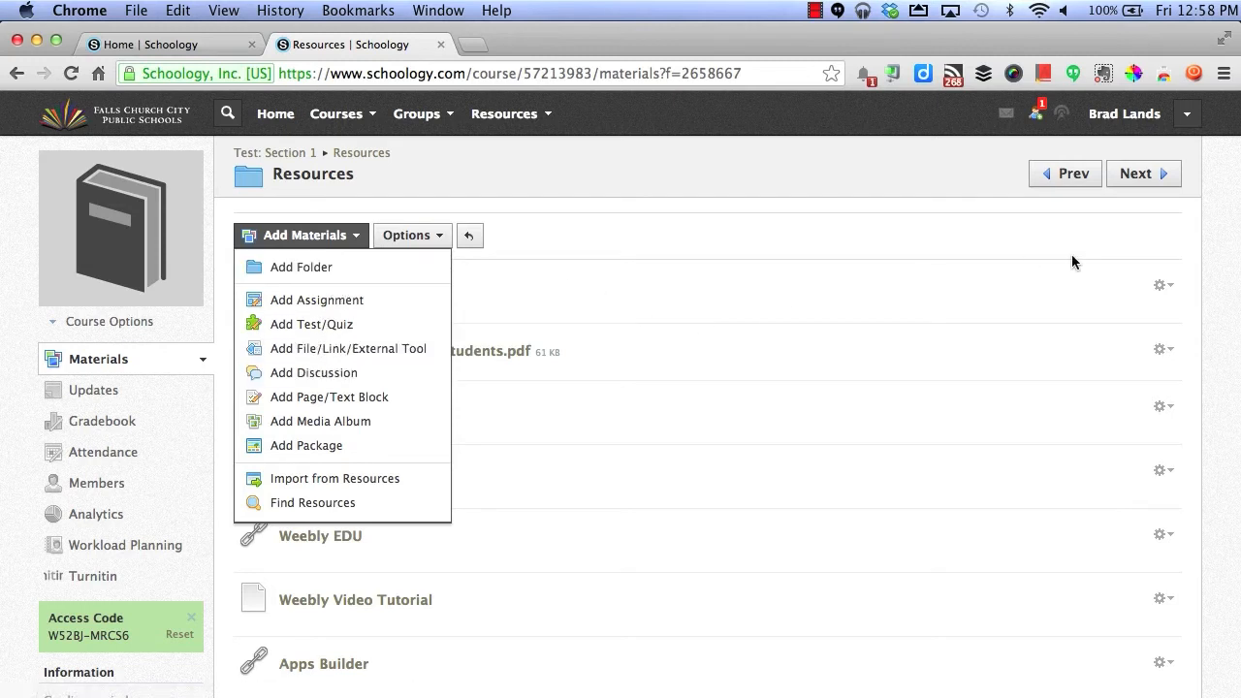
left_click(1162, 285)
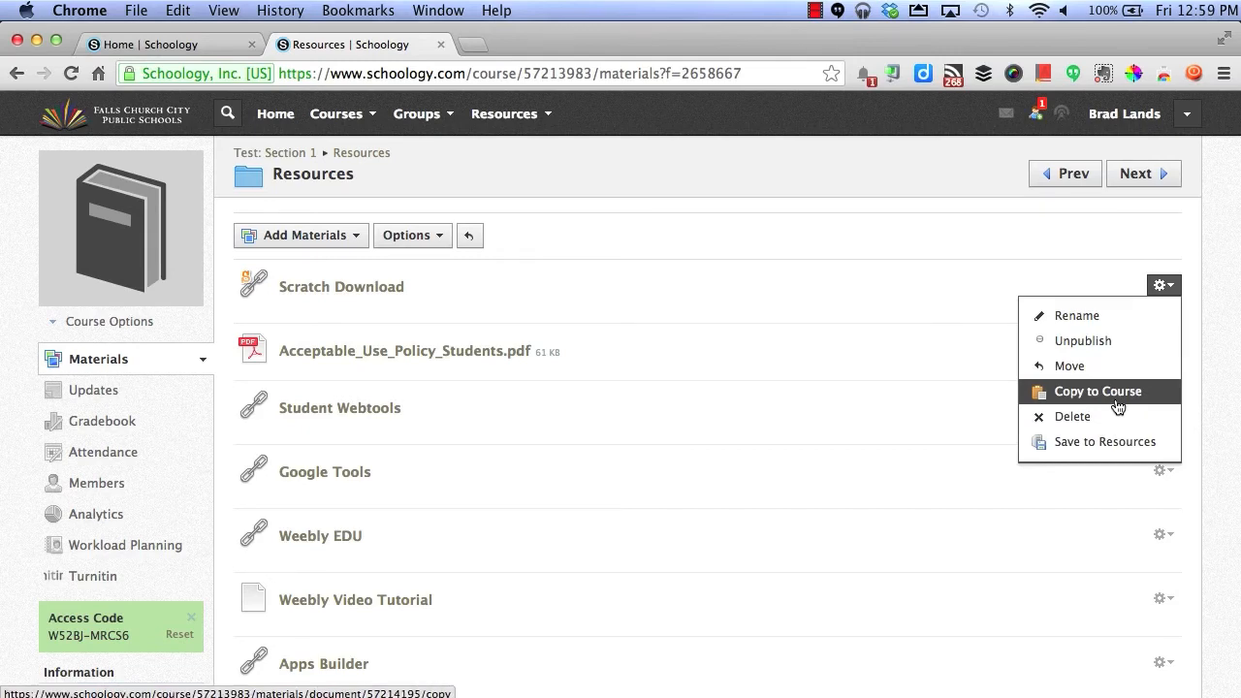
left_click(702, 222)
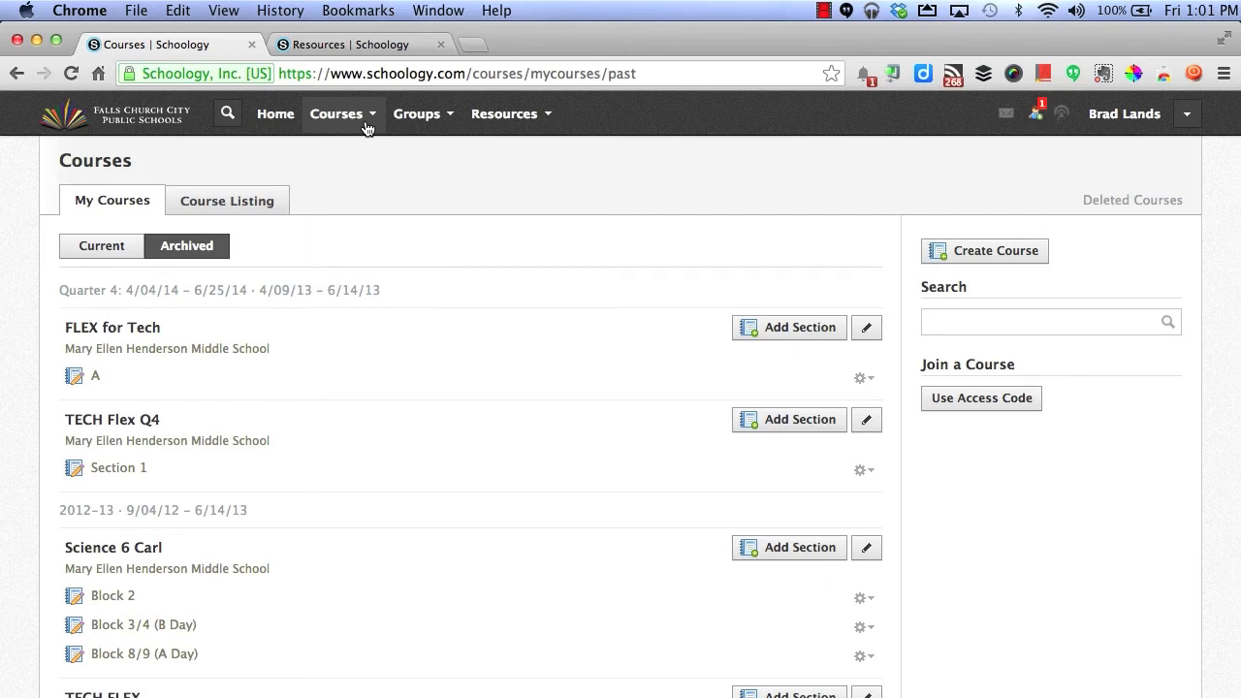
- Go to Test: Section 1, dismiss the Badges popup, and view its Members list
left_click(364, 124)
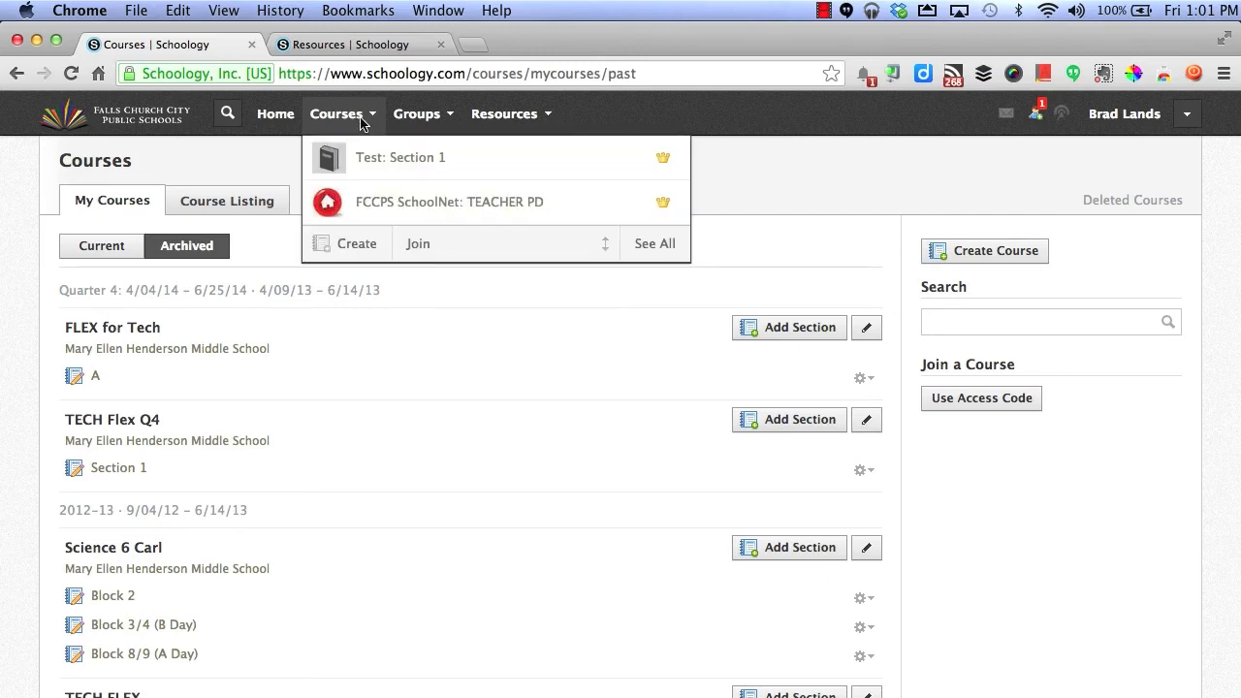
left_click(375, 165)
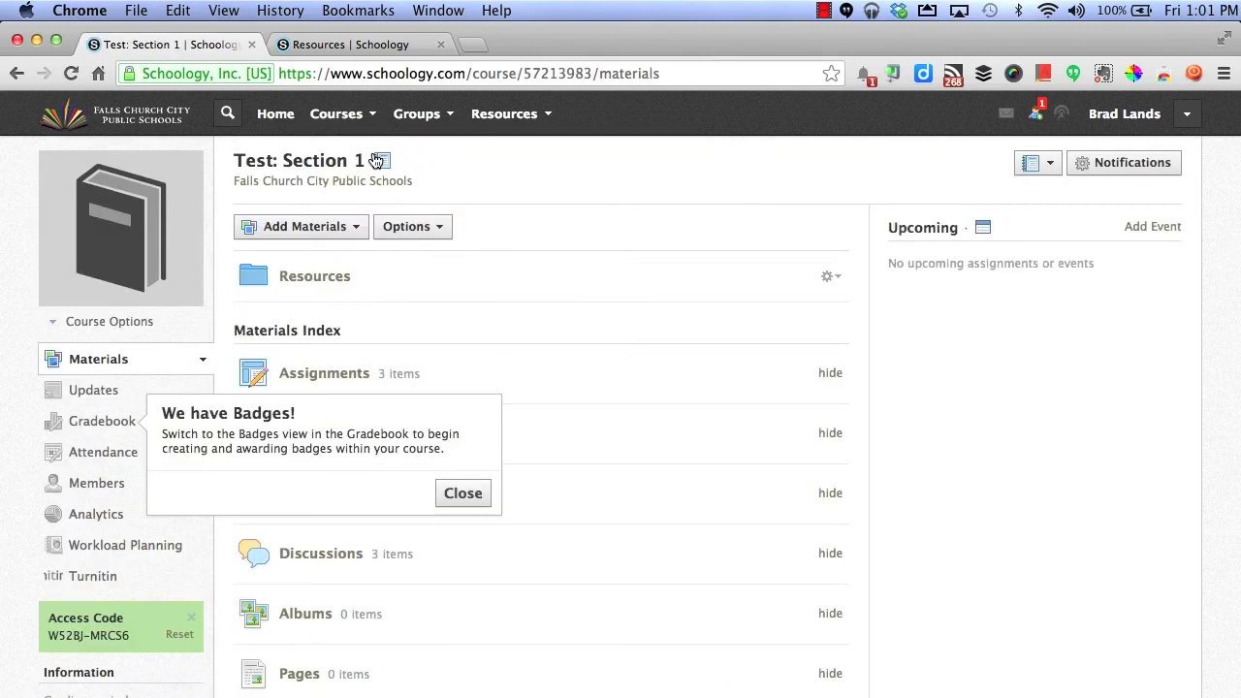
left_click(463, 495)
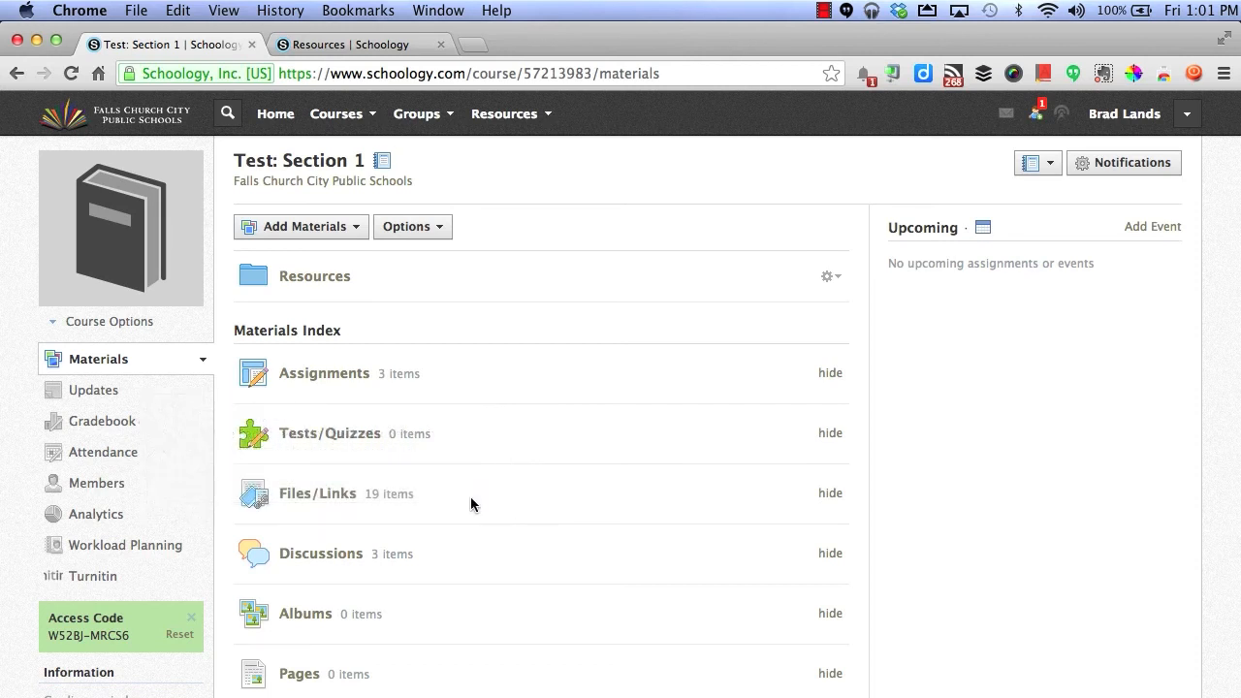
left_click(80, 490)
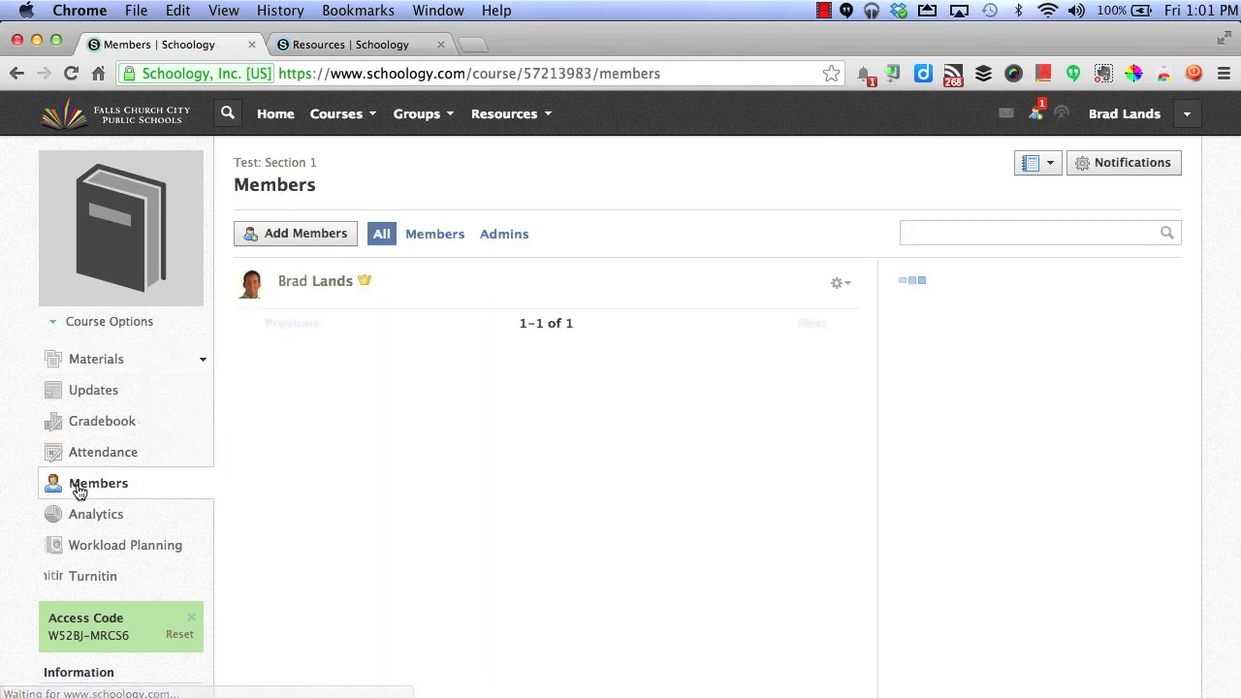
- Enroll a middle school student in Test: Section 1 through Add Members
left_click(338, 248)
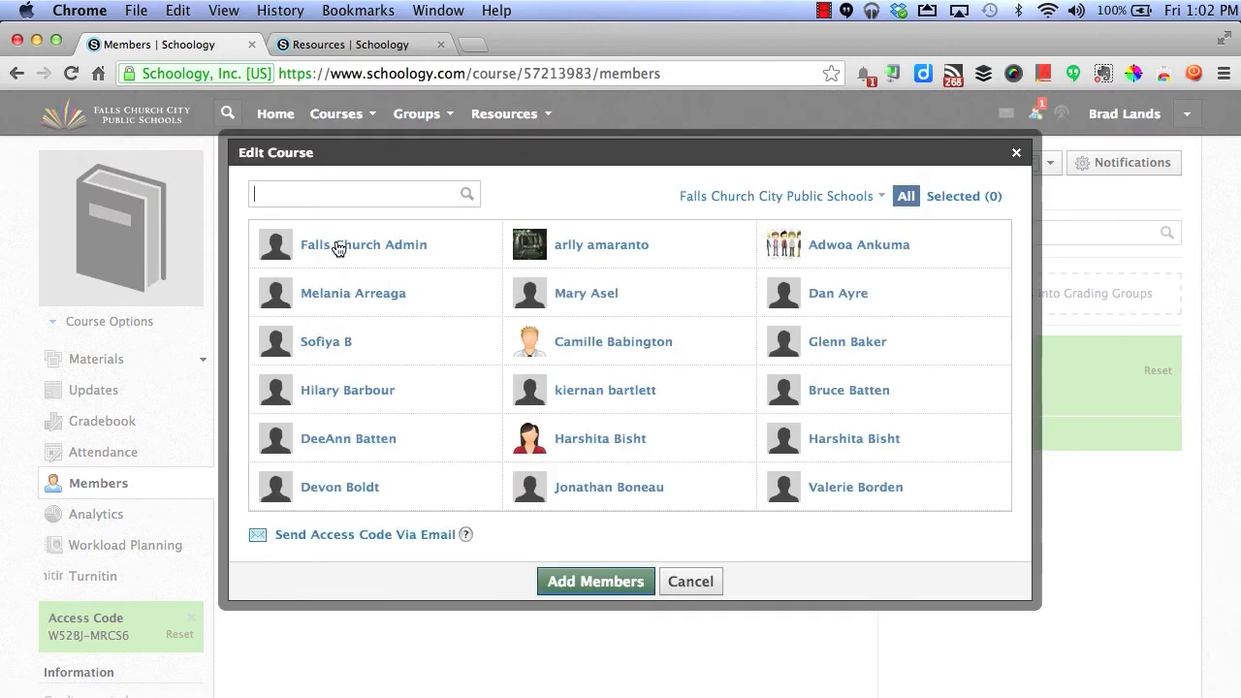
left_click(836, 201)
left_click(767, 281)
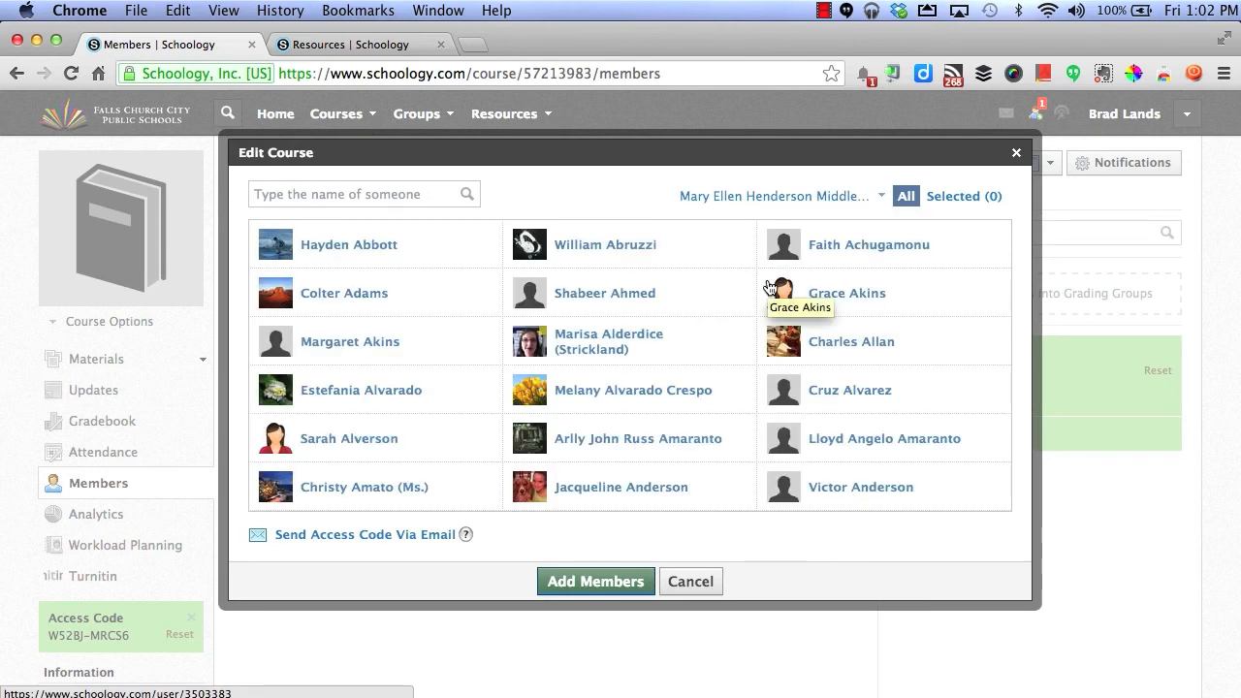
left_click(386, 250)
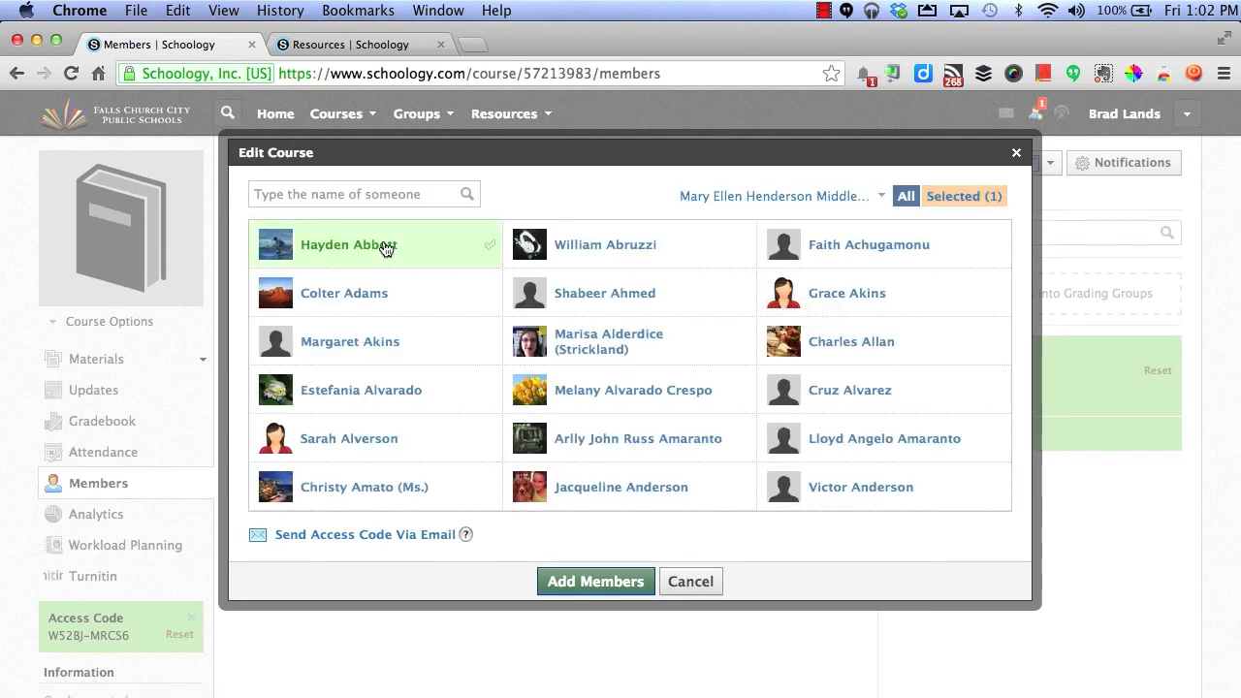
left_click(627, 581)
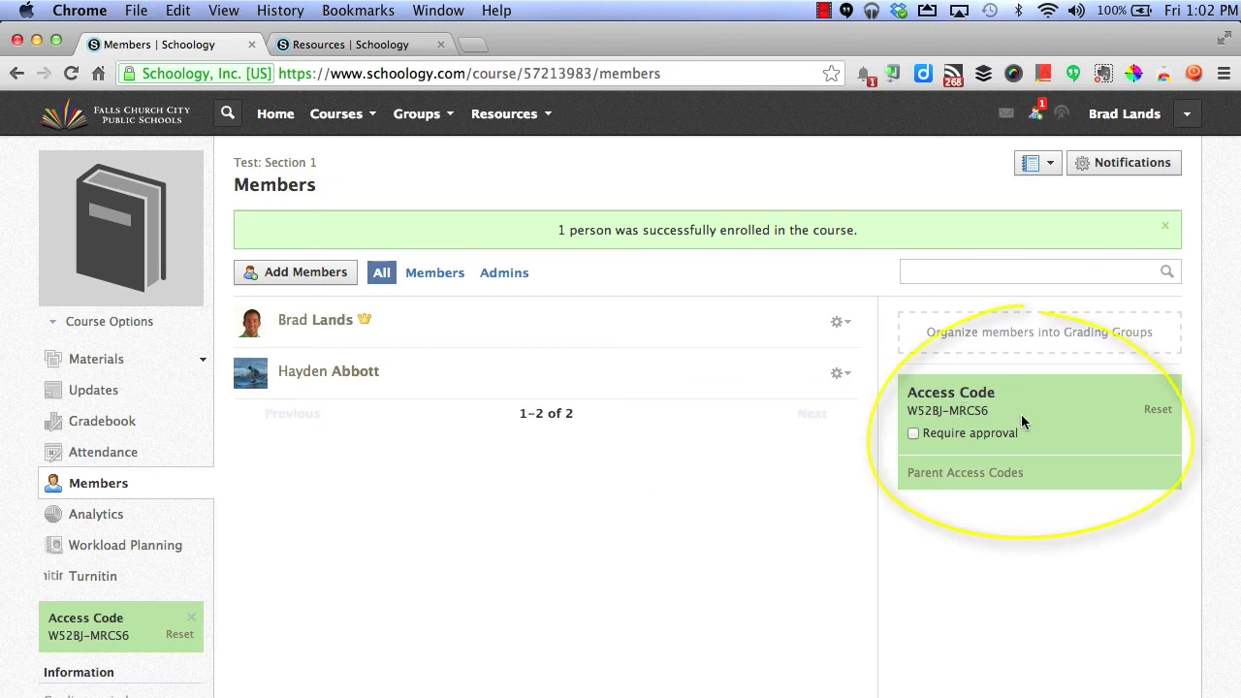
- Zoom the page to 125% and highlight the course access code
key("super+equal")
key("super+equal")
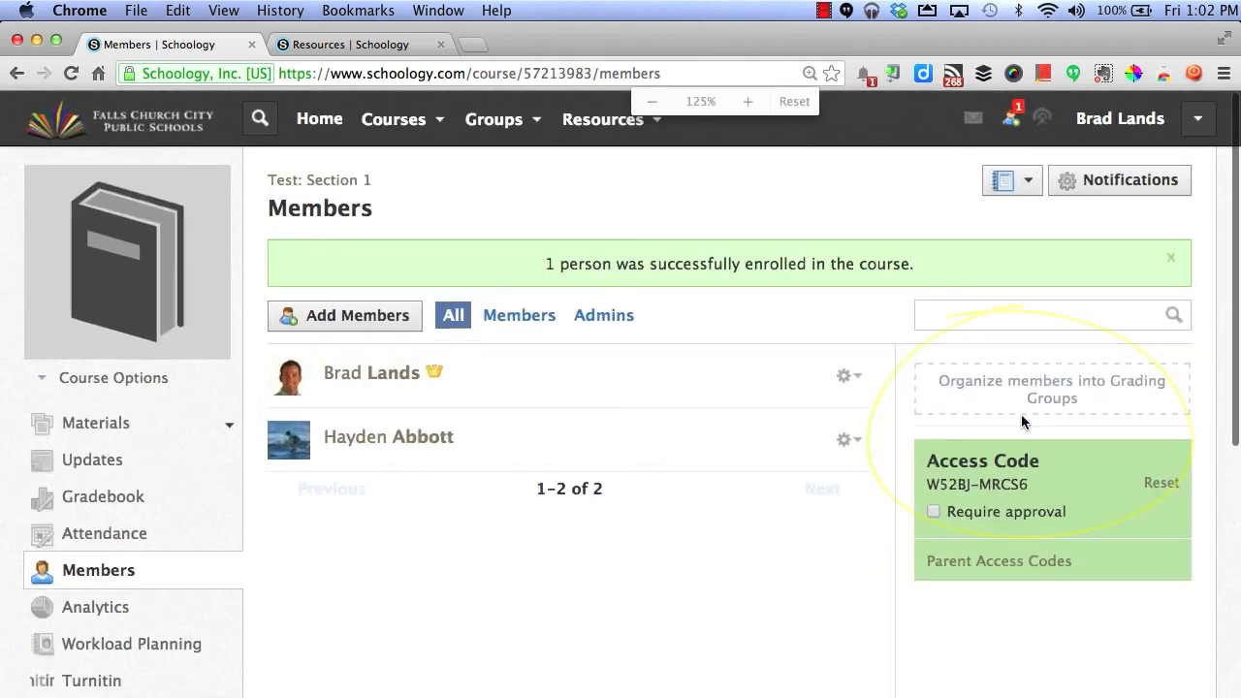
left_click_drag(1031, 485, 929, 494)
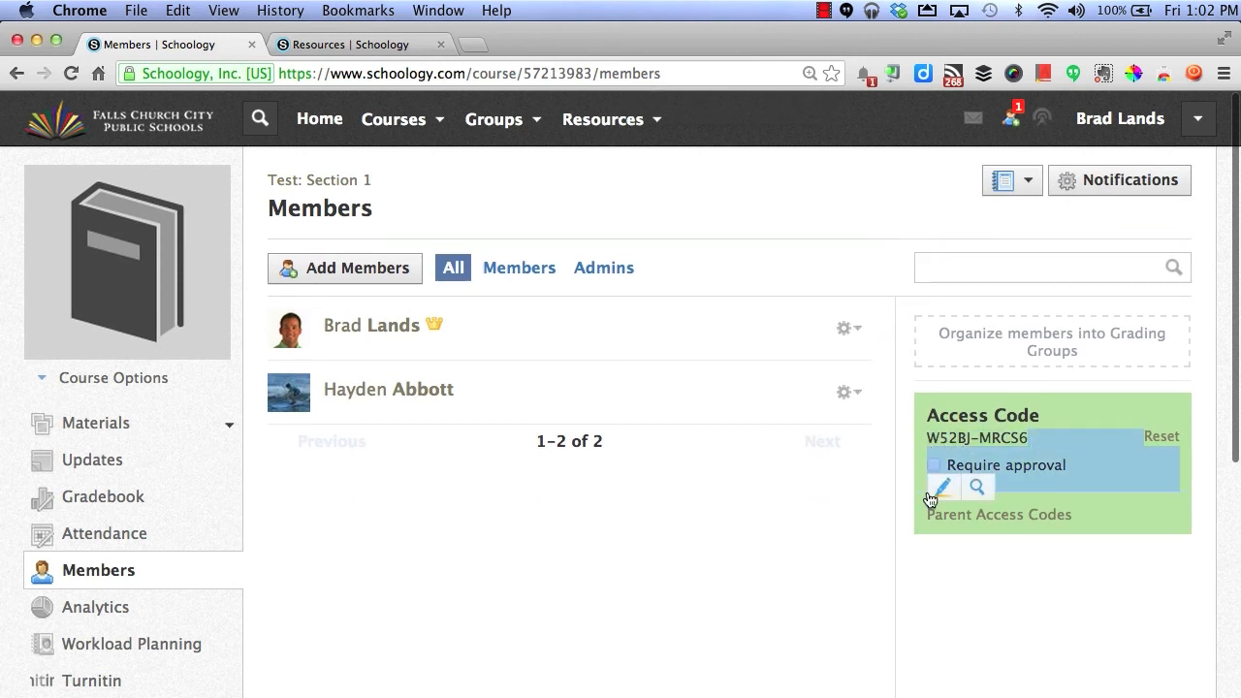
left_click(1091, 433)
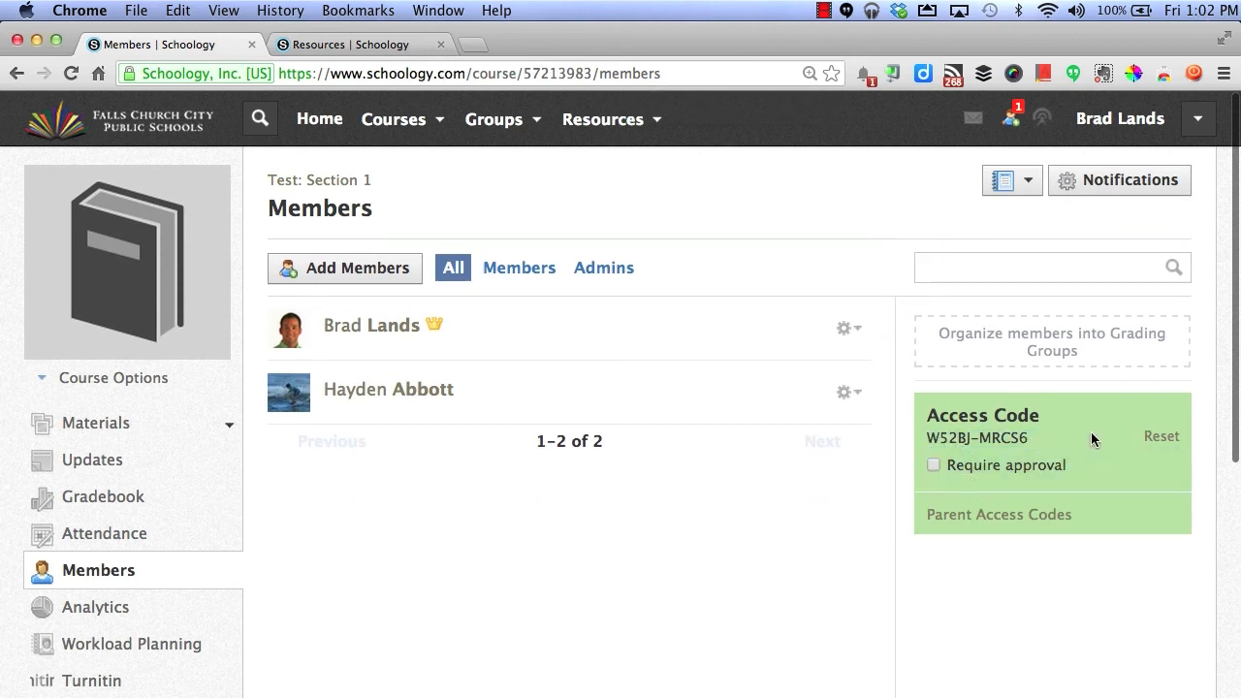
- Download the parent access codes as parent-code-export.csv and open it in Excel
left_click(1006, 517)
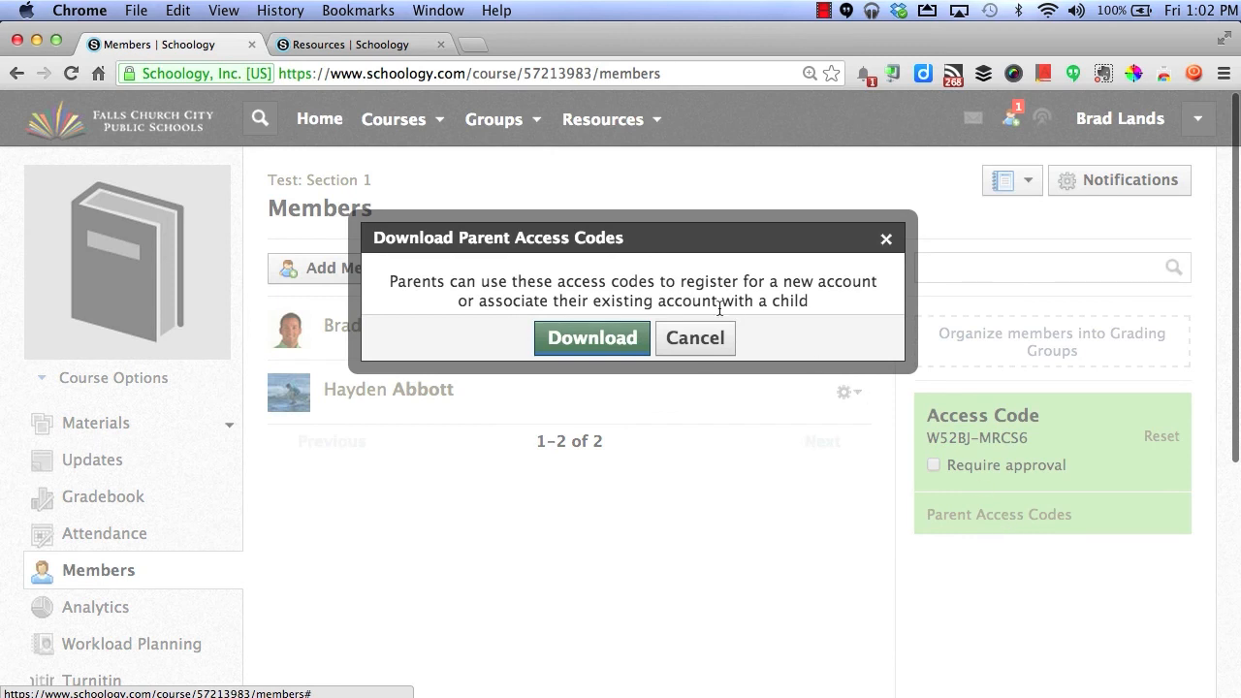
left_click(594, 339)
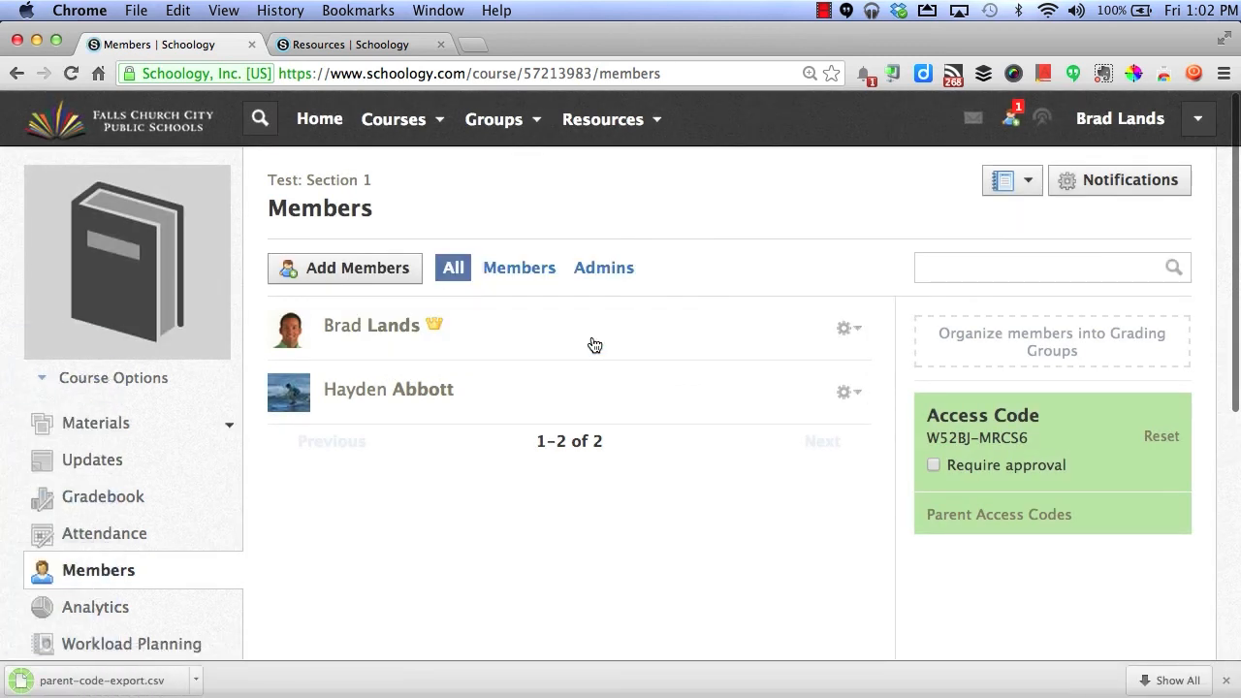
left_click(155, 682)
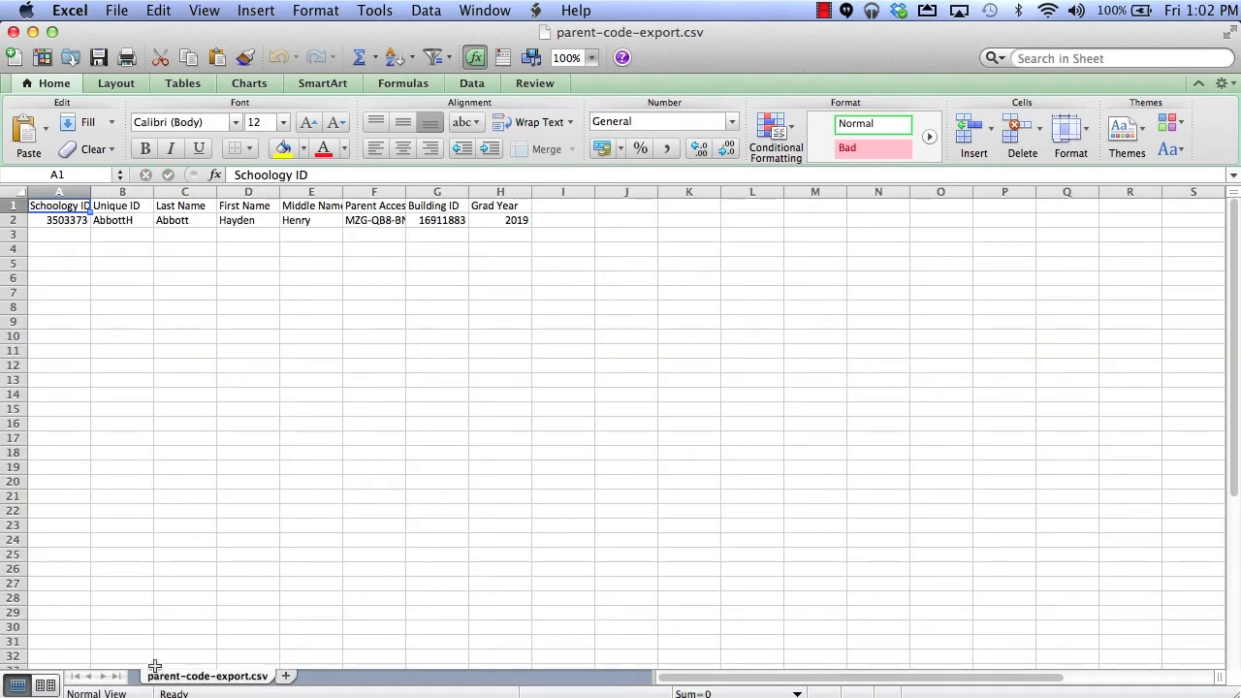
- Widen column F, zoom the sheet to 200%, and select cells F1 and F2
left_click_drag(401, 192, 468, 191)
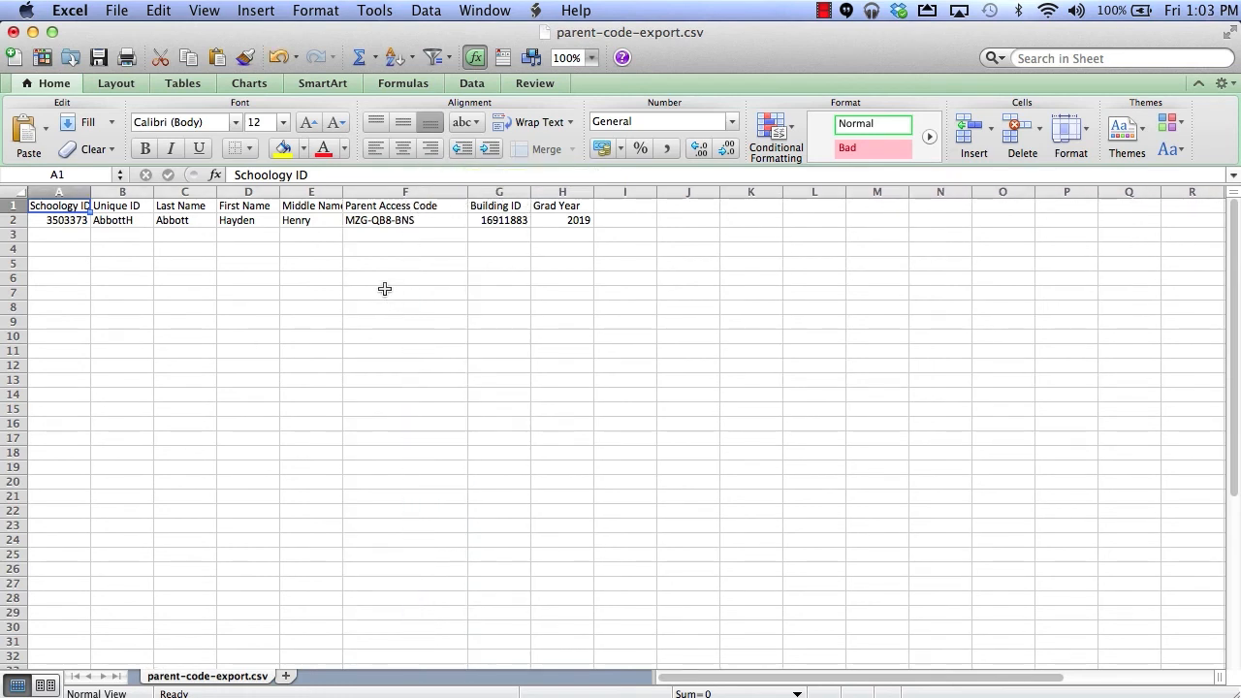
left_click(591, 58)
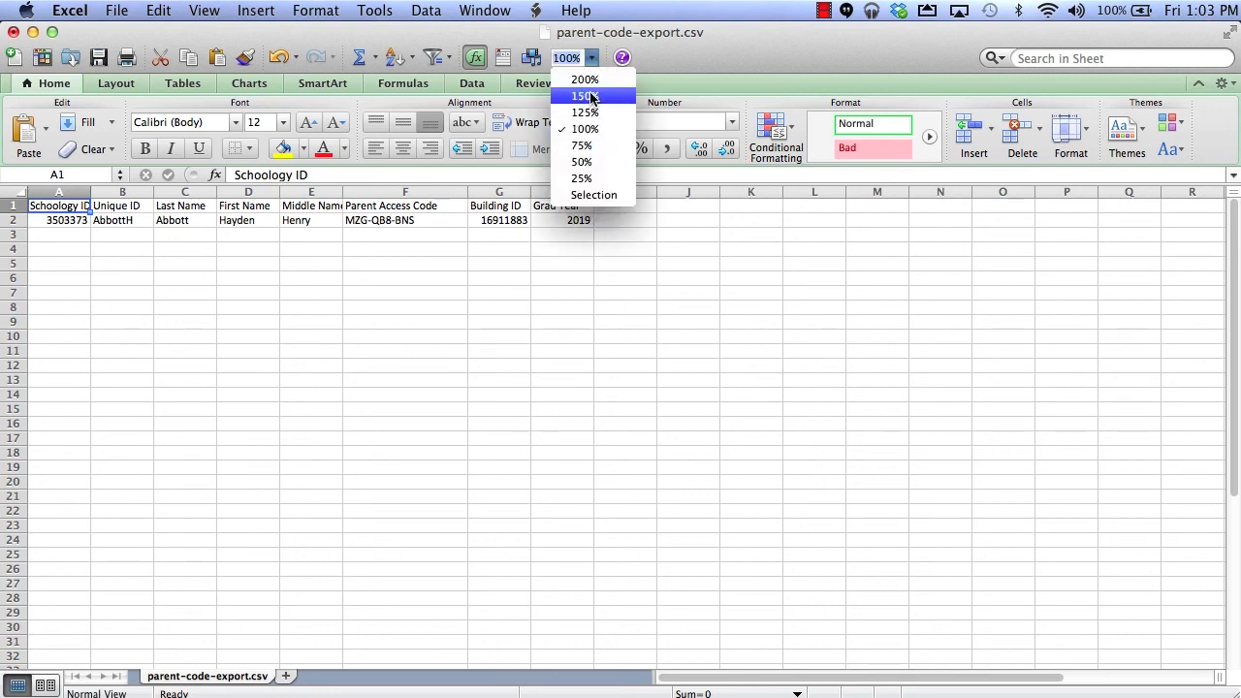
left_click(591, 79)
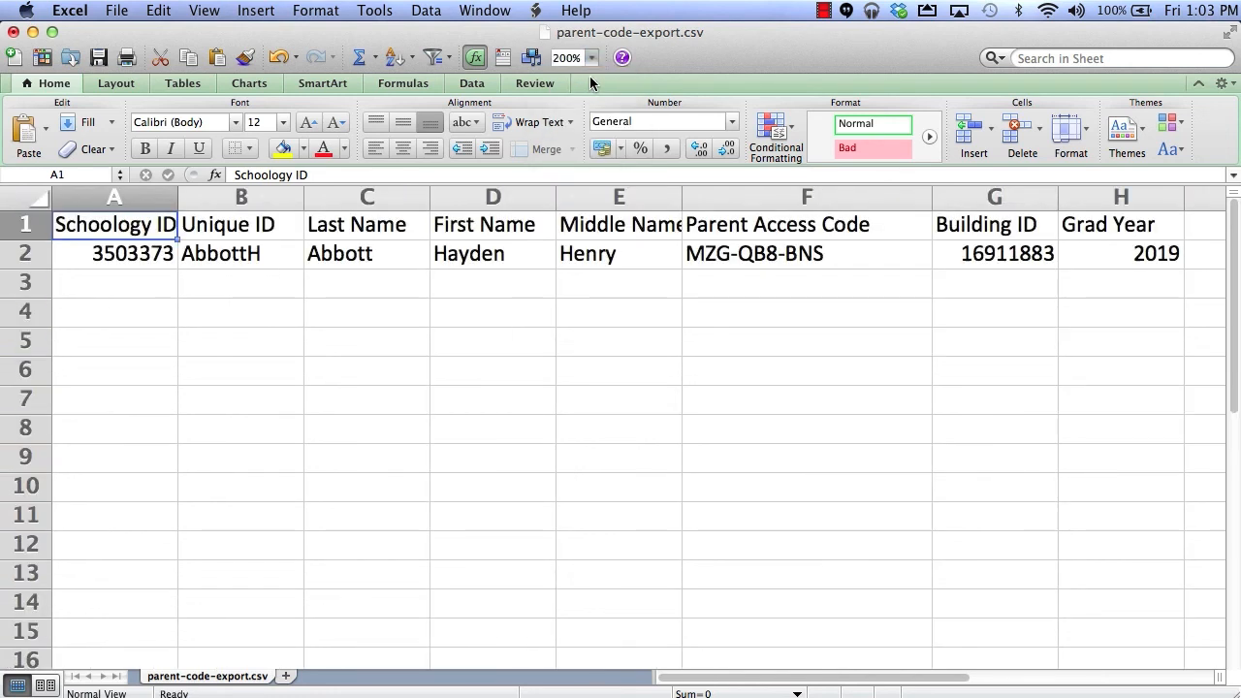
left_click(844, 221)
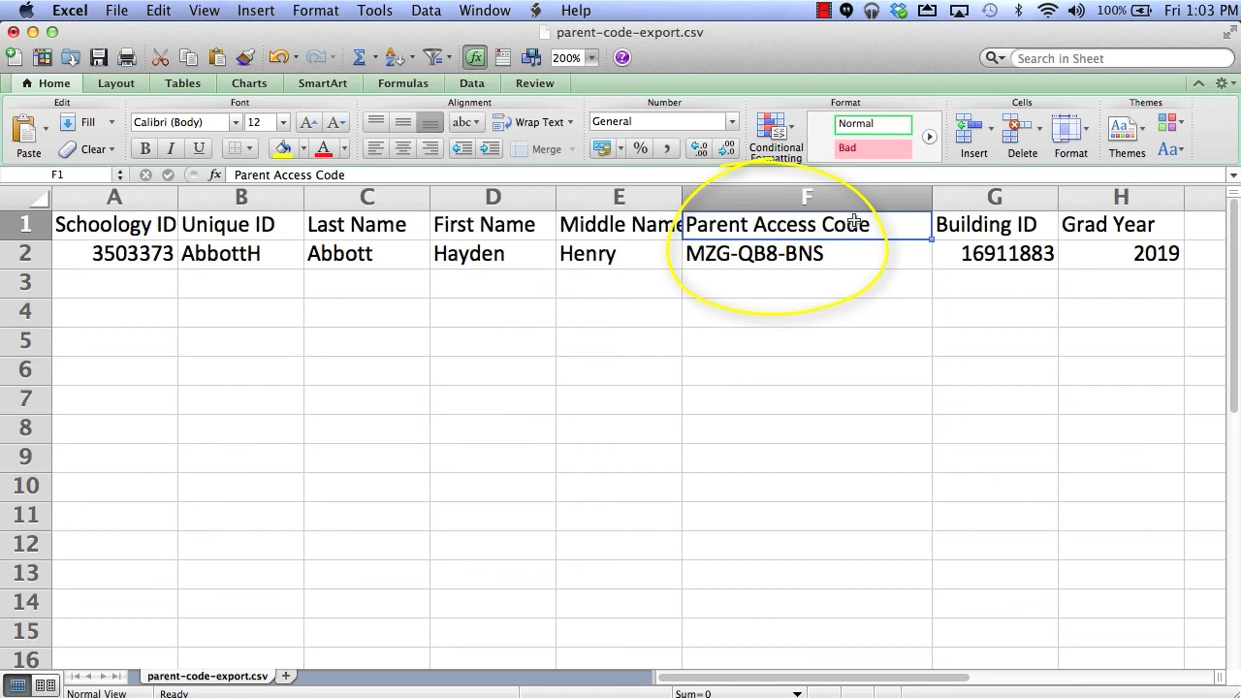
left_click(834, 253)
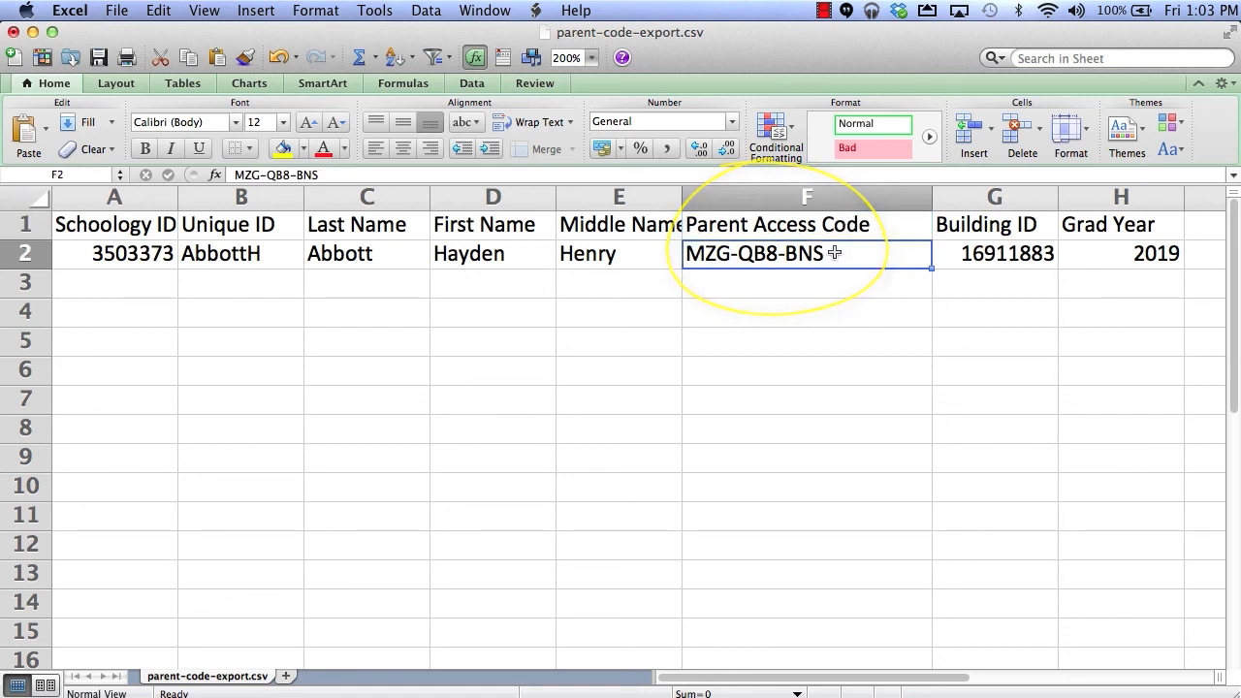